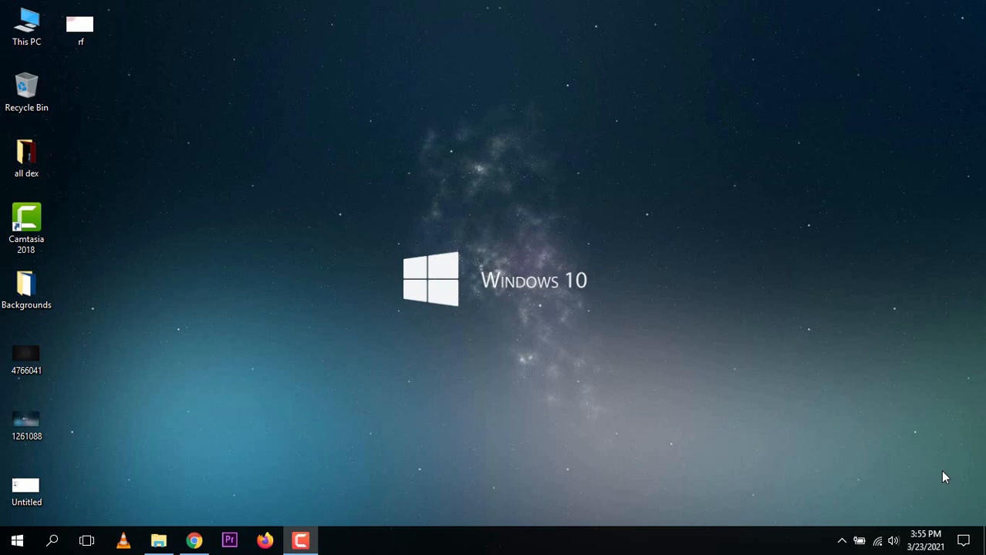
Bring the Chrome window showing Canva's home page back to the front.
{"action": "left_click", "coordinate": [194, 541]}
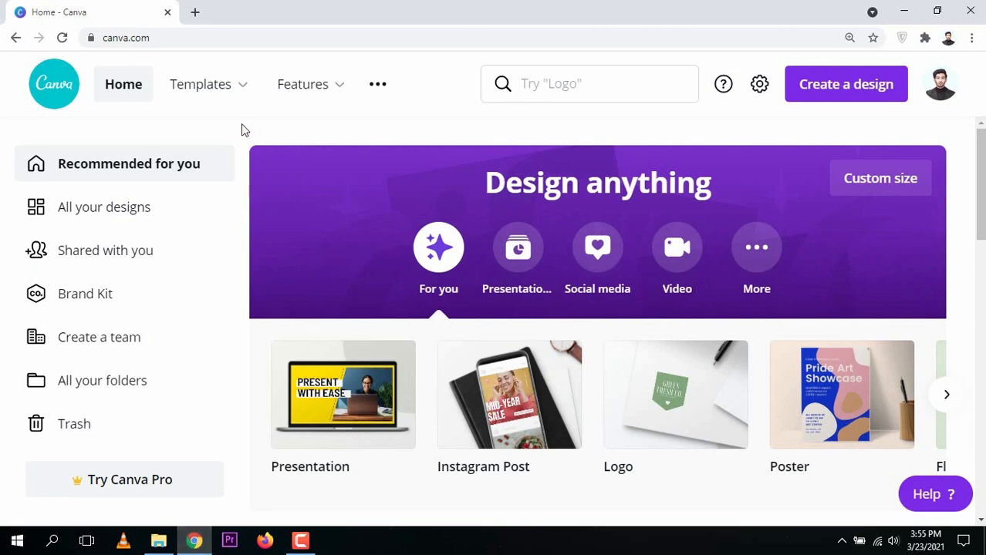
Open the YouTube Intro templates from the Templates menu's Trending list.
{"action": "mouse_move", "coordinate": [216, 96]}
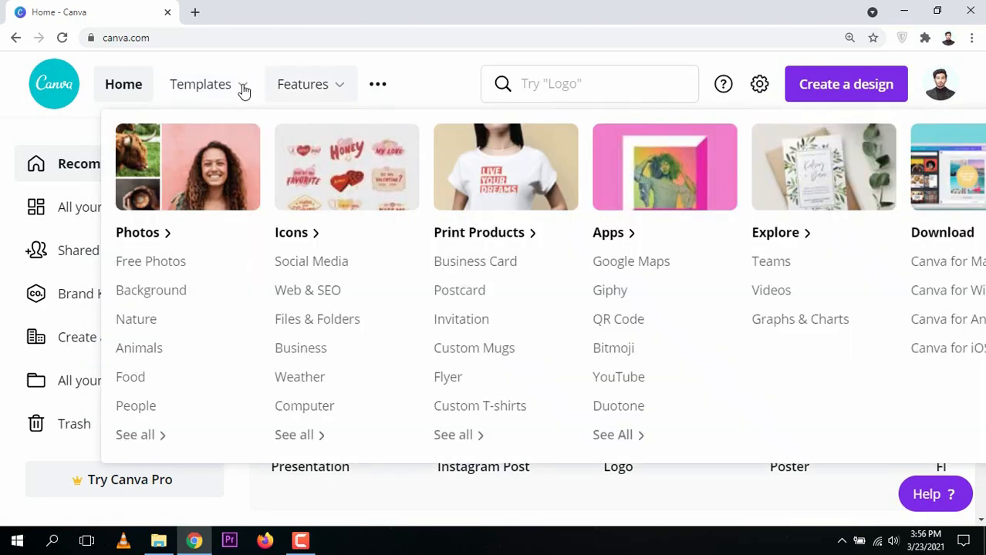
{"action": "mouse_move", "coordinate": [243, 88]}
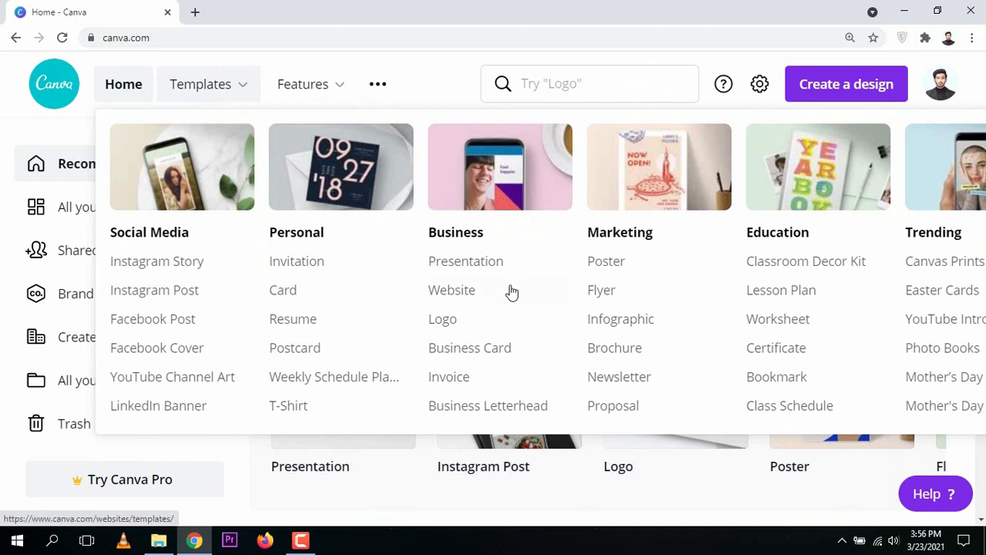
{"action": "left_click", "coordinate": [945, 327]}
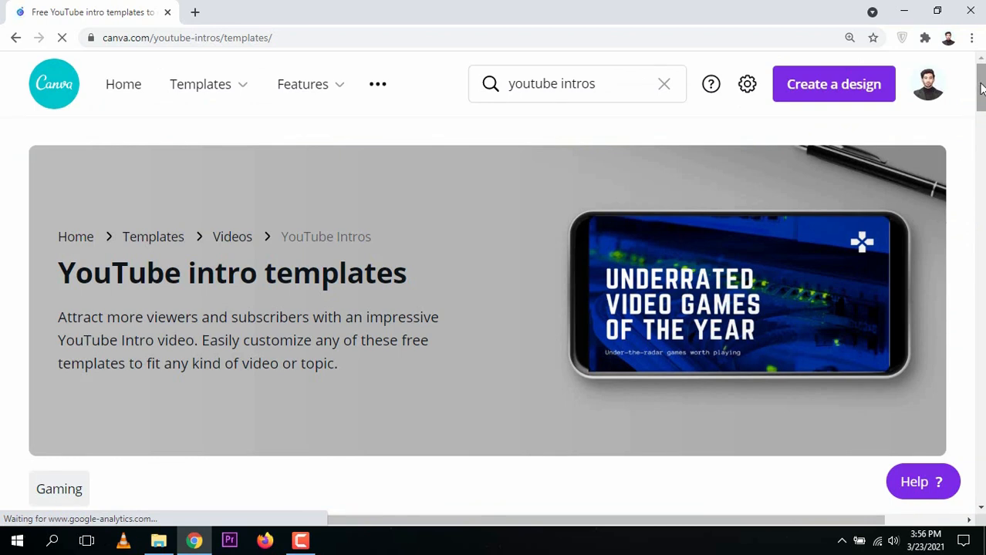
{"action": "scroll", "coordinate": [461, 342], "scroll_direction": "down", "scroll_amount": 5}
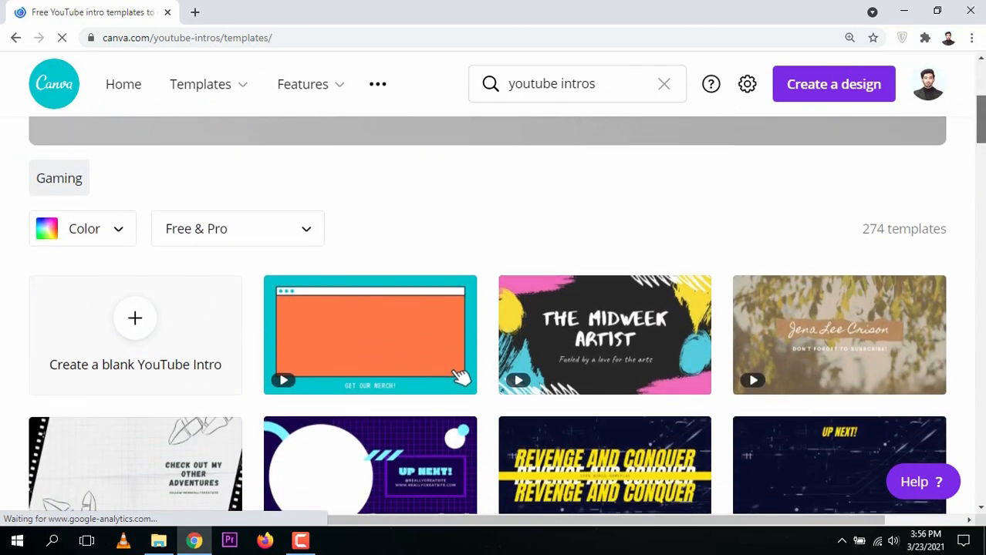
{"action": "scroll", "coordinate": [461, 343], "scroll_direction": "down", "scroll_amount": 1}
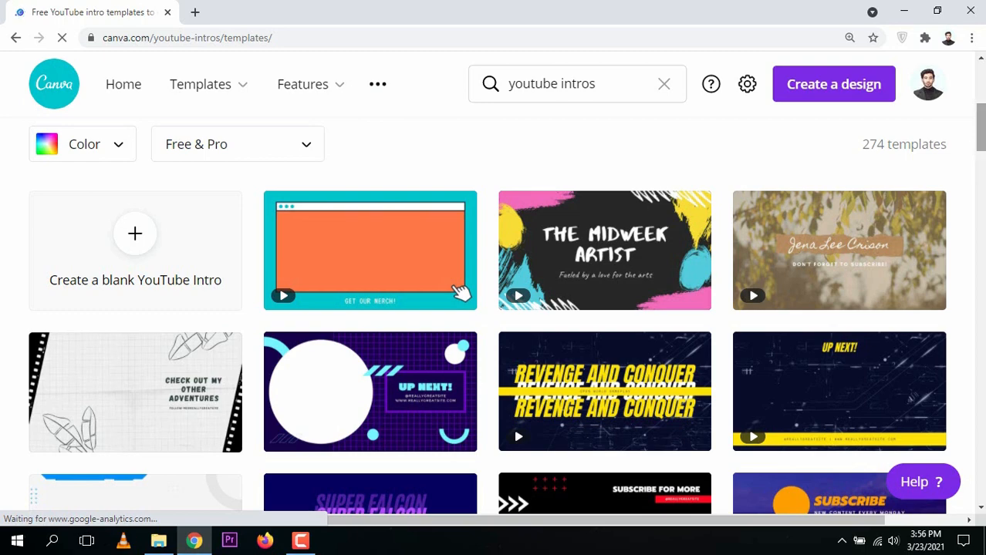
{"action": "scroll", "coordinate": [460, 293], "scroll_direction": "down", "scroll_amount": 4}
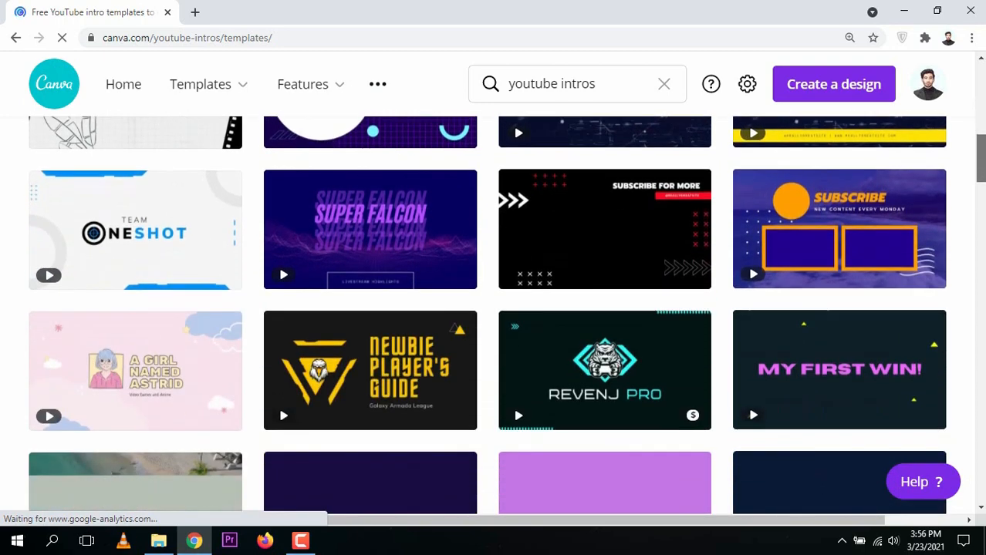
{"action": "scroll", "coordinate": [460, 242], "scroll_direction": "up", "scroll_amount": 3}
{"action": "scroll", "coordinate": [461, 244], "scroll_direction": "down", "scroll_amount": 1}
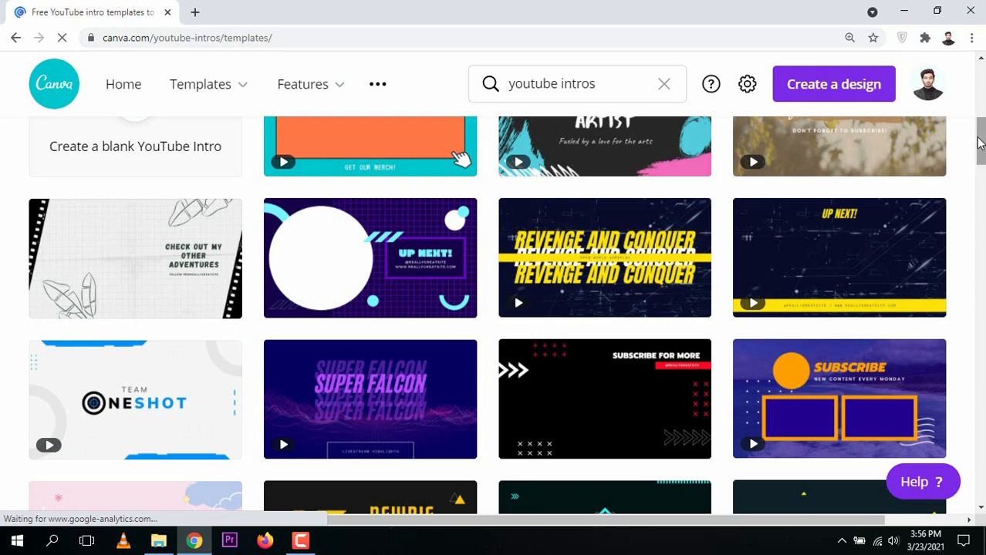
{"action": "left_click_drag", "start_coordinate": [978, 142], "coordinate": [978, 131]}
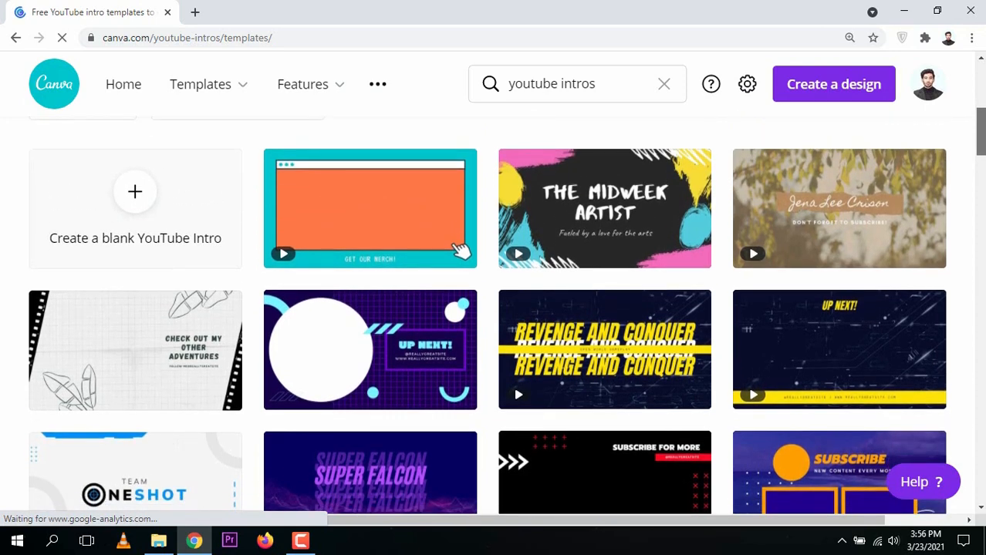
{"action": "left_click_drag", "start_coordinate": [980, 132], "coordinate": [980, 134]}
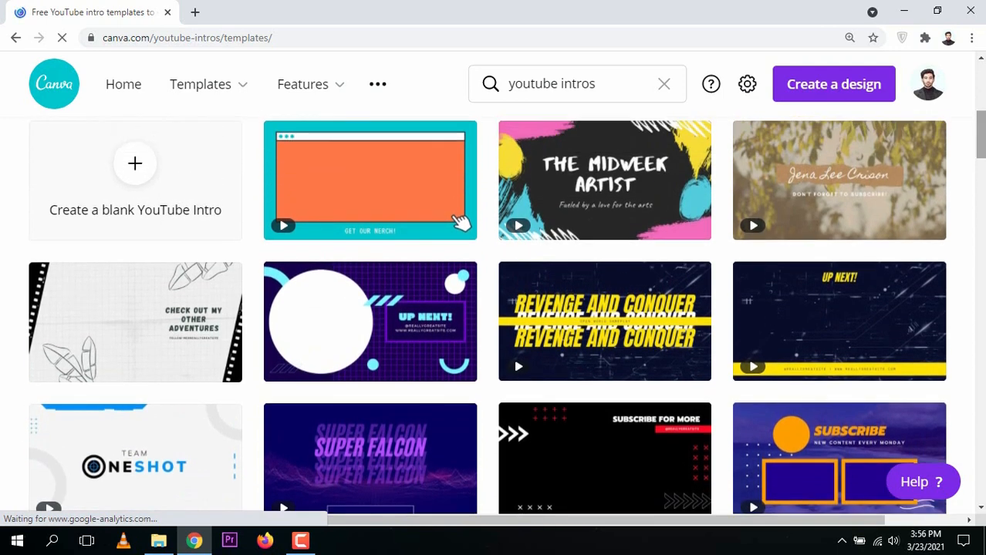
{"action": "left_click_drag", "start_coordinate": [980, 135], "coordinate": [981, 131]}
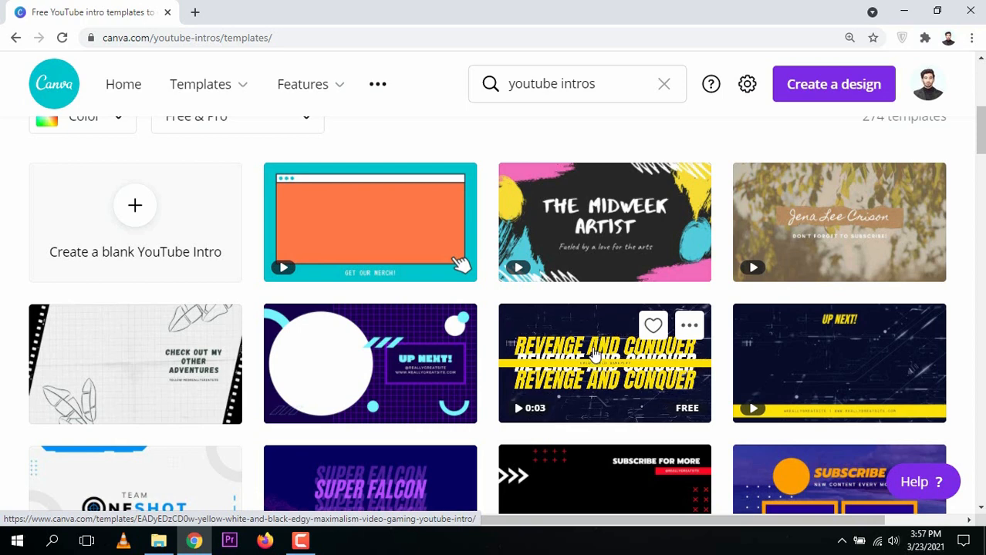
{"action": "mouse_move", "coordinate": [810, 223]}
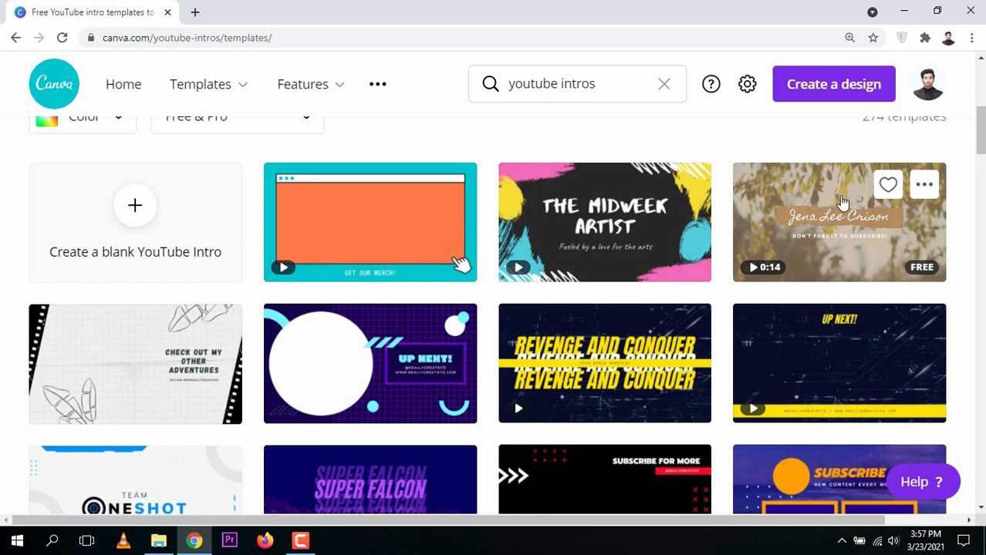
{"action": "left_click_drag", "start_coordinate": [980, 130], "coordinate": [980, 166]}
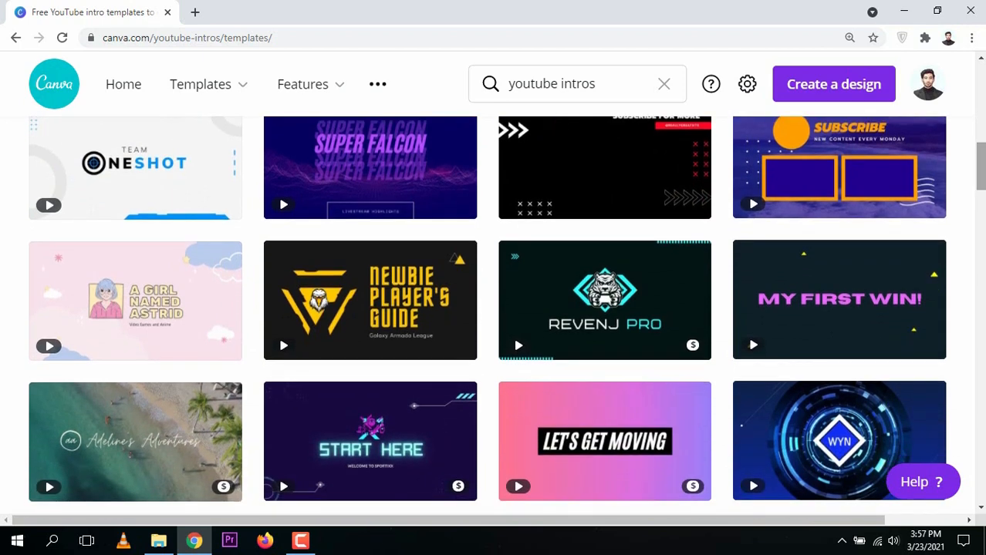
{"action": "mouse_move", "coordinate": [645, 295]}
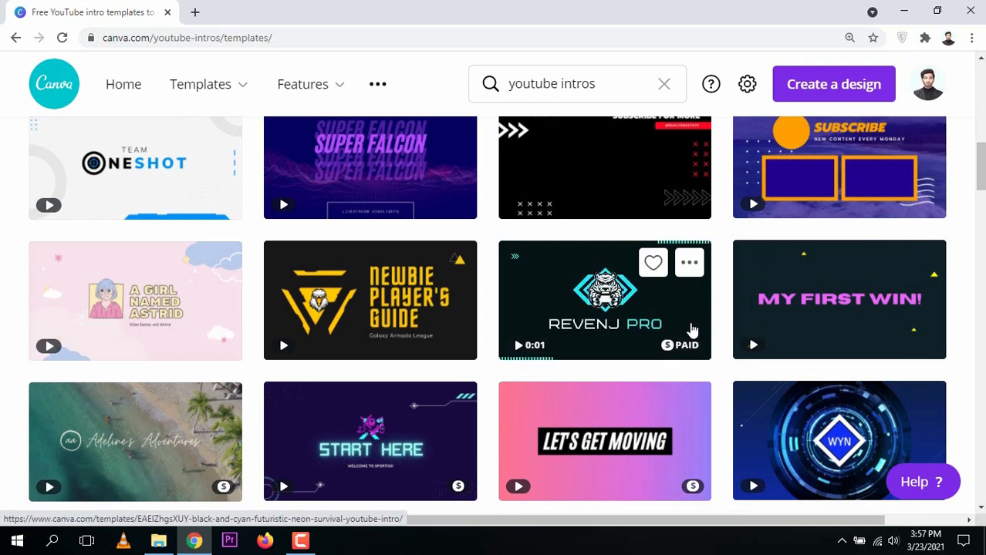
{"action": "mouse_move", "coordinate": [738, 309]}
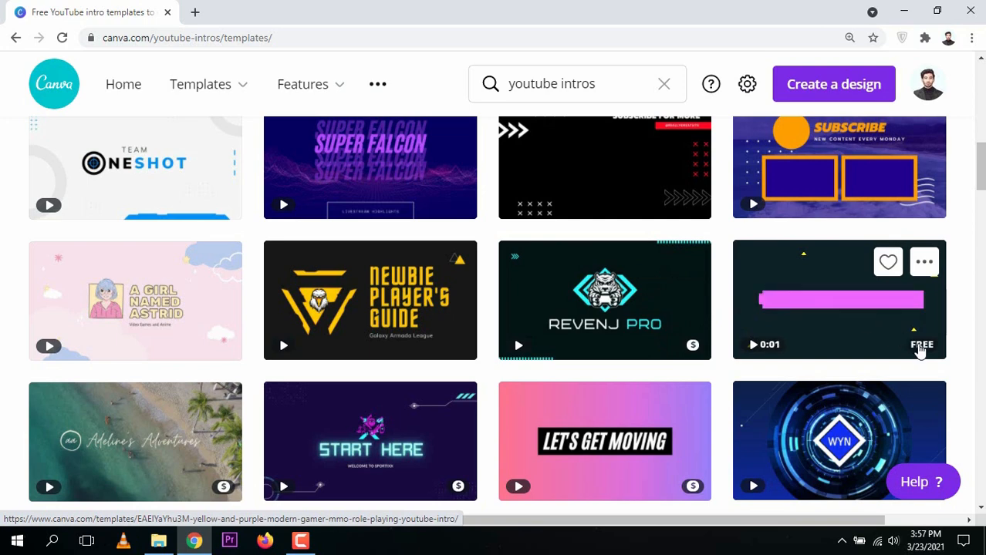
{"action": "mouse_move", "coordinate": [691, 356]}
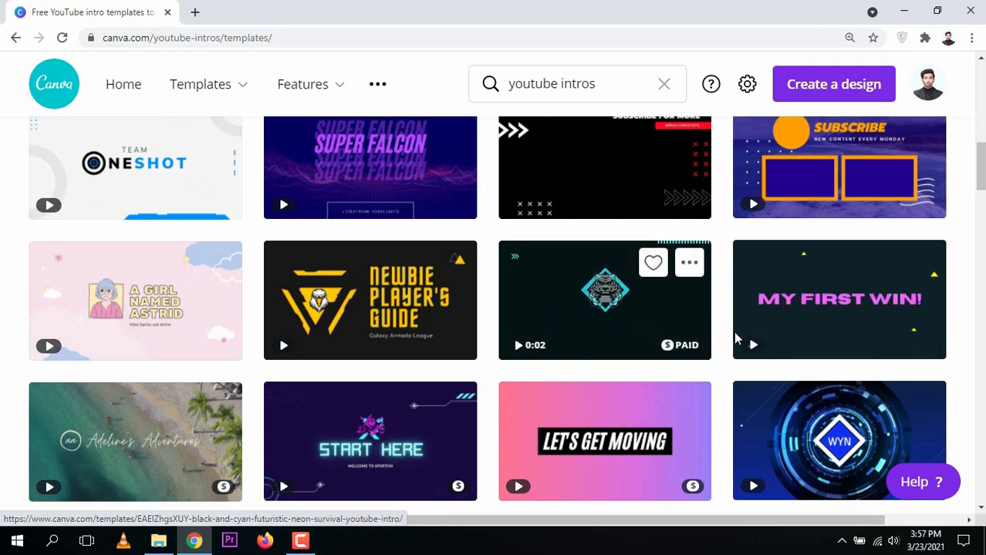
{"action": "mouse_move", "coordinate": [763, 332]}
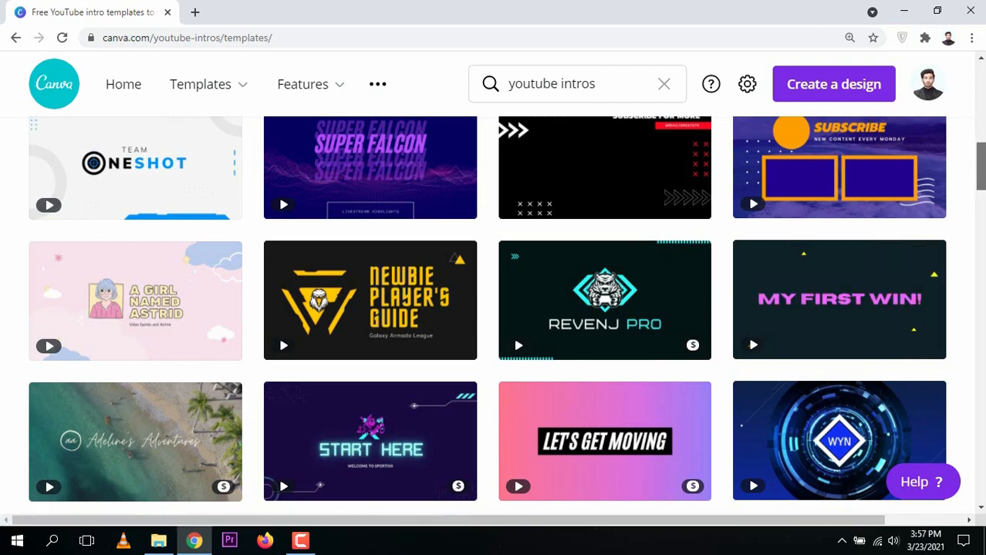
{"action": "left_click_drag", "start_coordinate": [980, 170], "coordinate": [981, 143]}
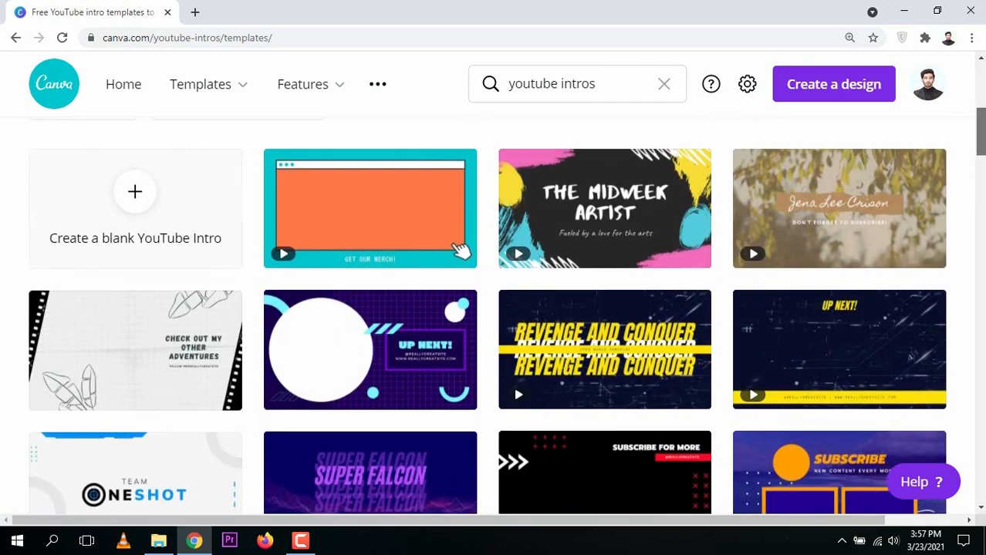
{"action": "mouse_move", "coordinate": [869, 194]}
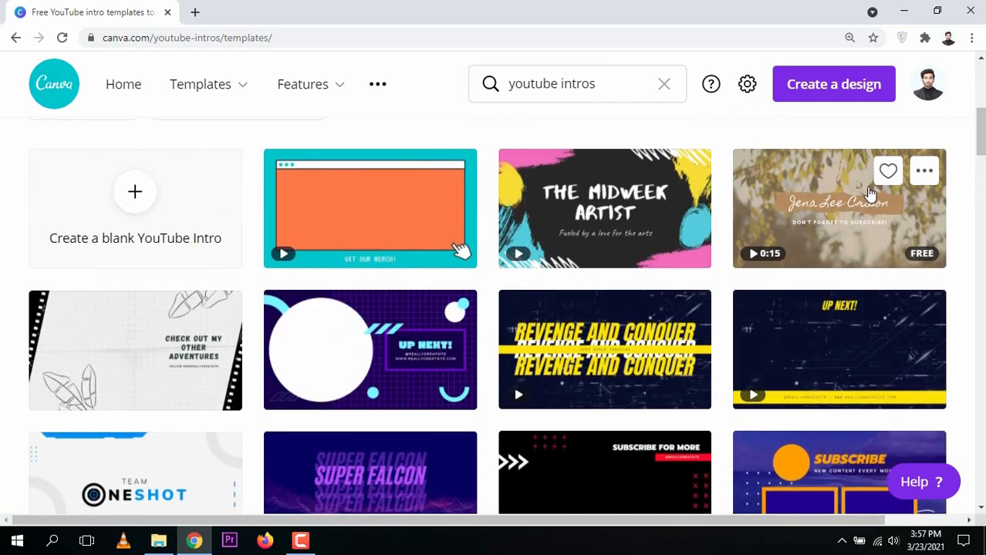
Preview the leafy Brown Paper People & Blogs YouTube Intro and start a design from it.
{"action": "left_click", "coordinate": [835, 210]}
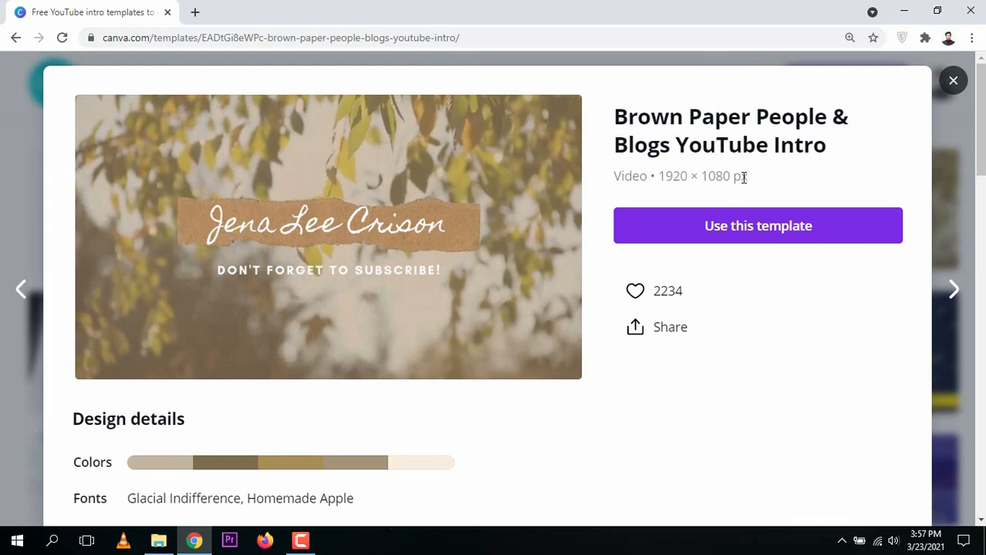
{"action": "left_click", "coordinate": [768, 231]}
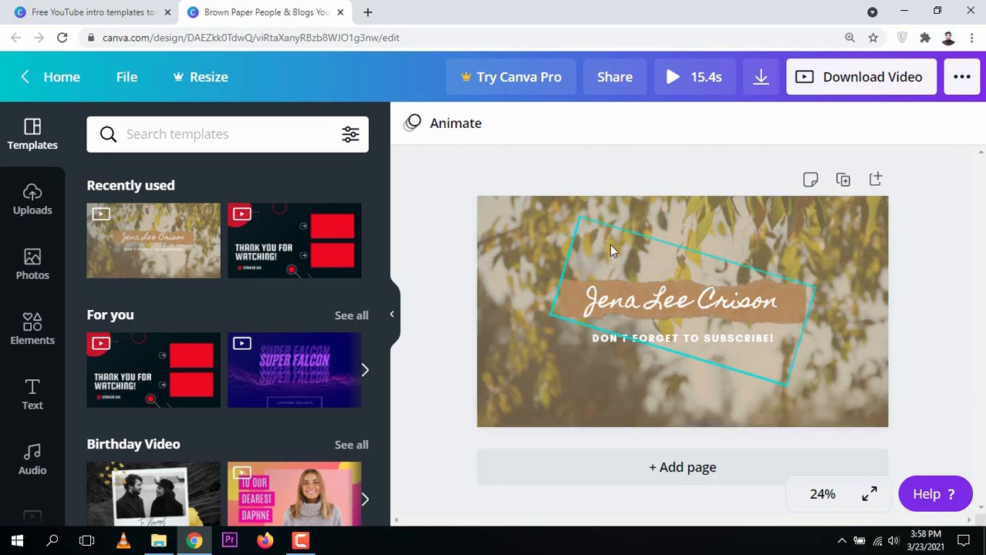
Replace the template's title text with 'Digitalaearth', capitalising the first letter.
{"action": "left_click", "coordinate": [655, 302]}
{"action": "double_click", "coordinate": [678, 302]}
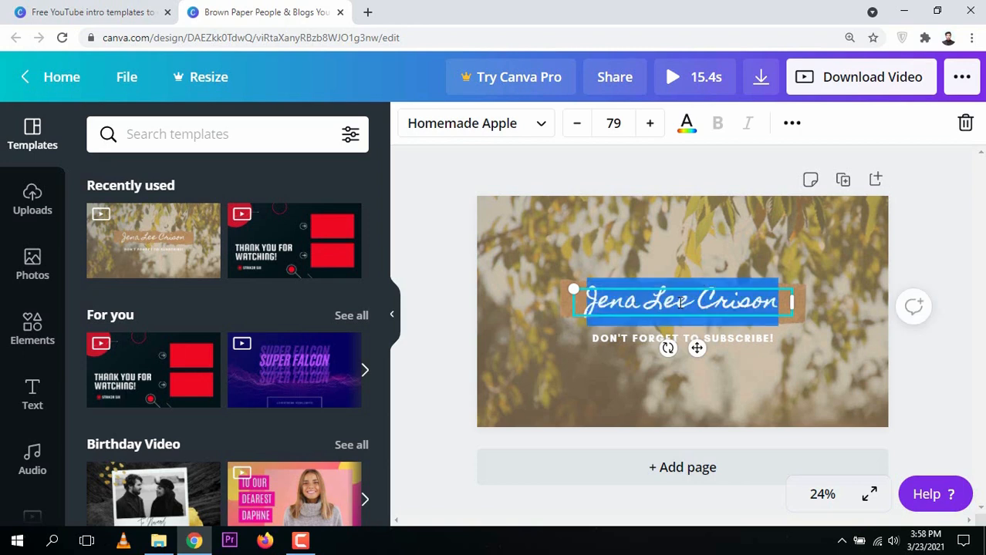
{"action": "type", "text": "digital"}
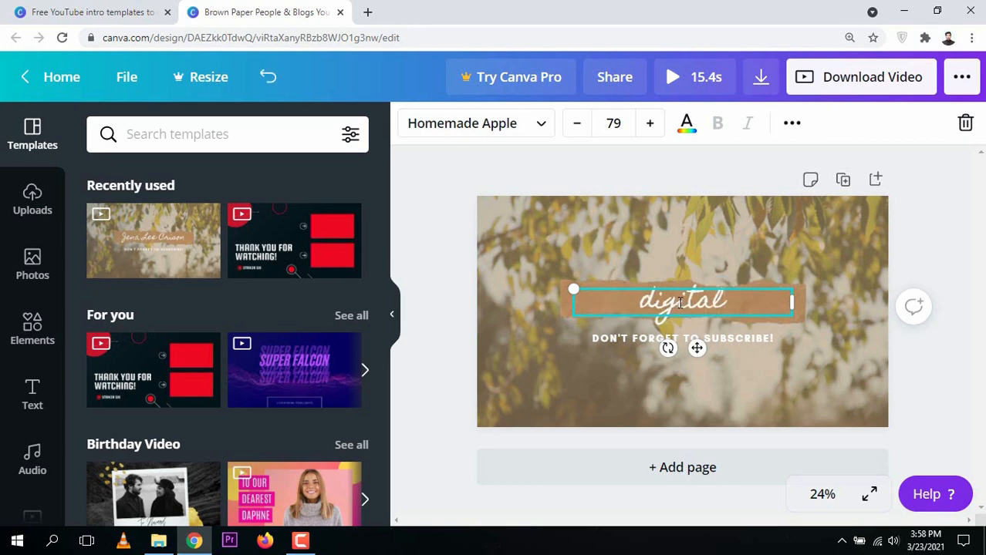
{"action": "type", "text": "e"}
{"action": "key", "text": "BackSpace"}
{"action": "type", "text": "aearth"}
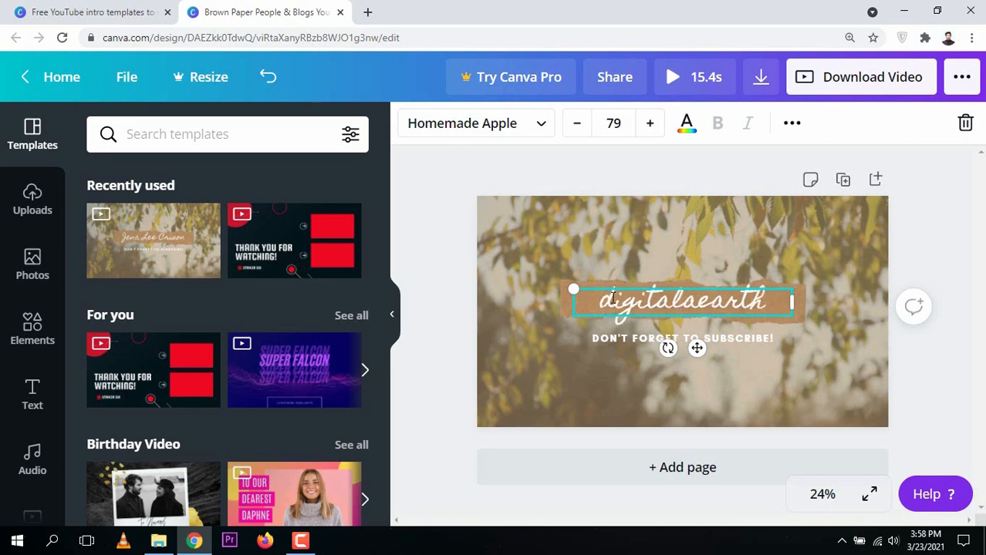
{"action": "key", "text": "BackSpace"}
{"action": "type", "text": "D"}
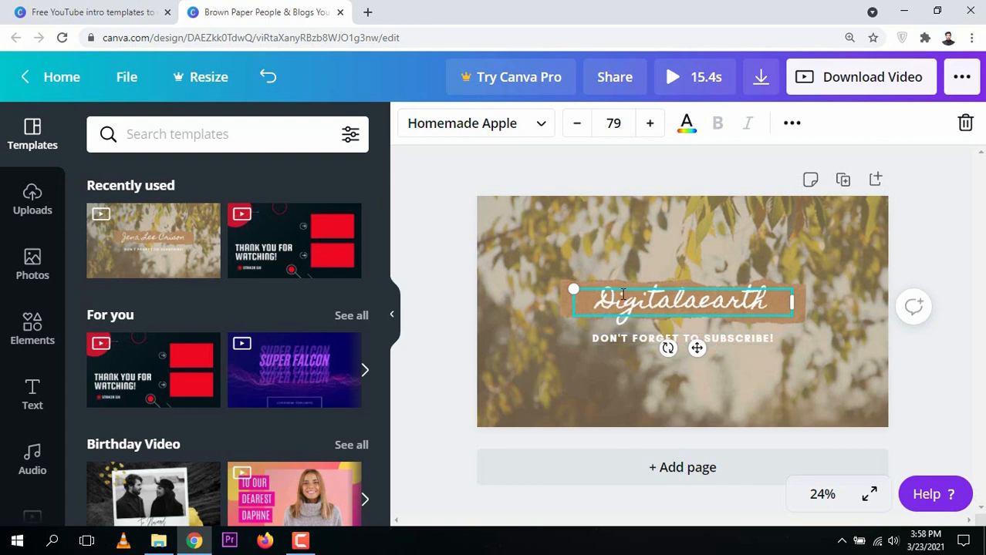
{"action": "key", "text": "BackSpace"}
{"action": "type", "text": "D"}
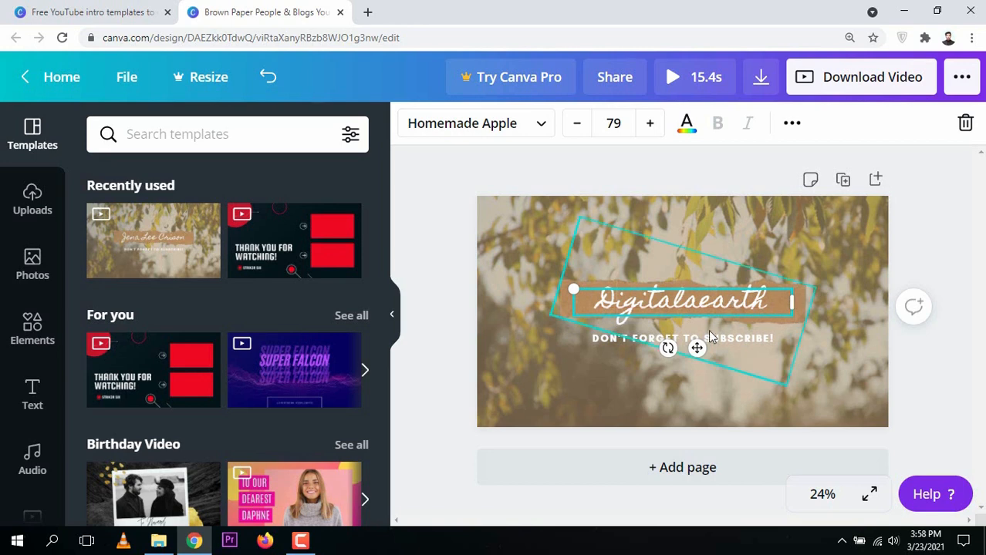
Change the subtitle text under the title to 'PHOTOGRAPHY AND VIDEOGRAPHY'.
{"action": "left_click", "coordinate": [627, 340]}
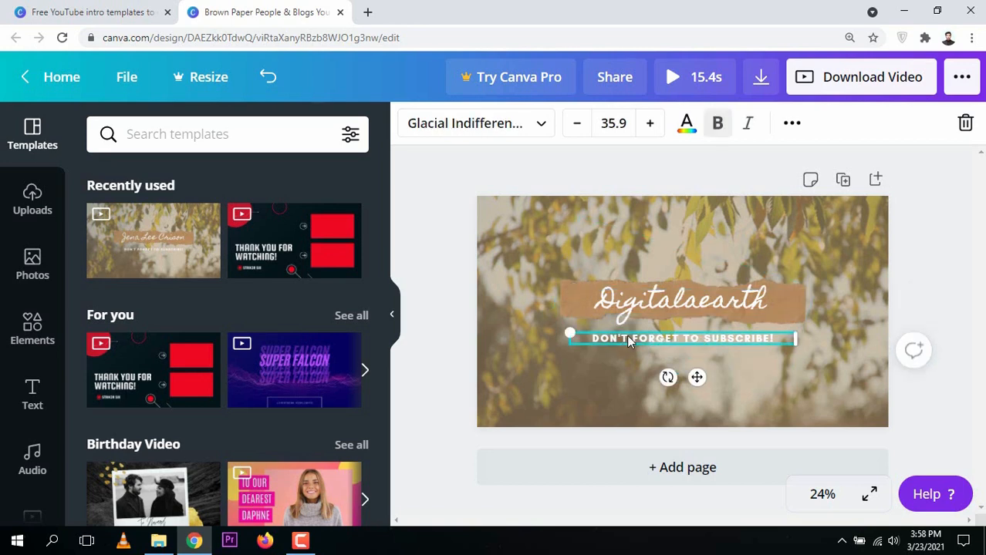
{"action": "left_click", "coordinate": [627, 340]}
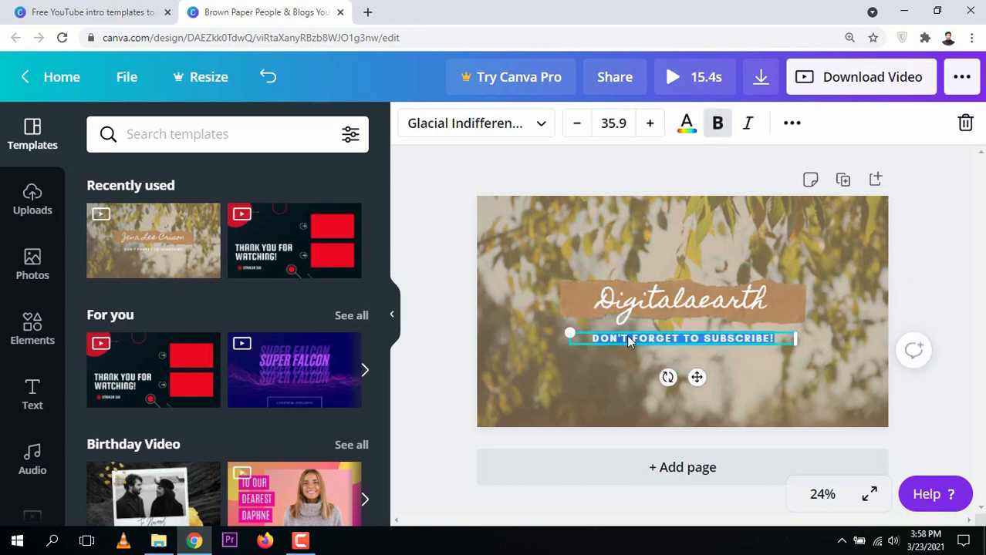
{"action": "type", "text": "PHOTOGR"}
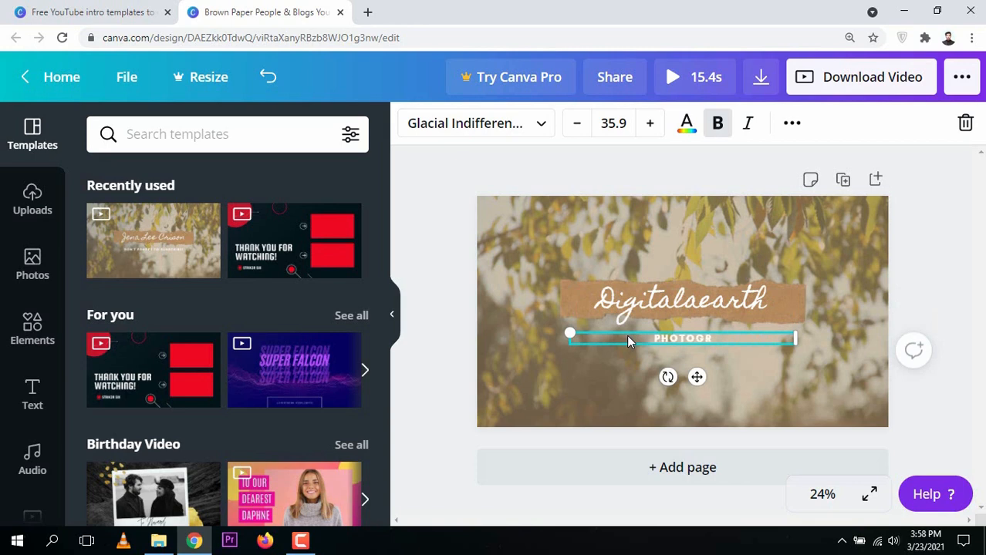
{"action": "type", "text": "AP"}
{"action": "type", "text": "HY AND V"}
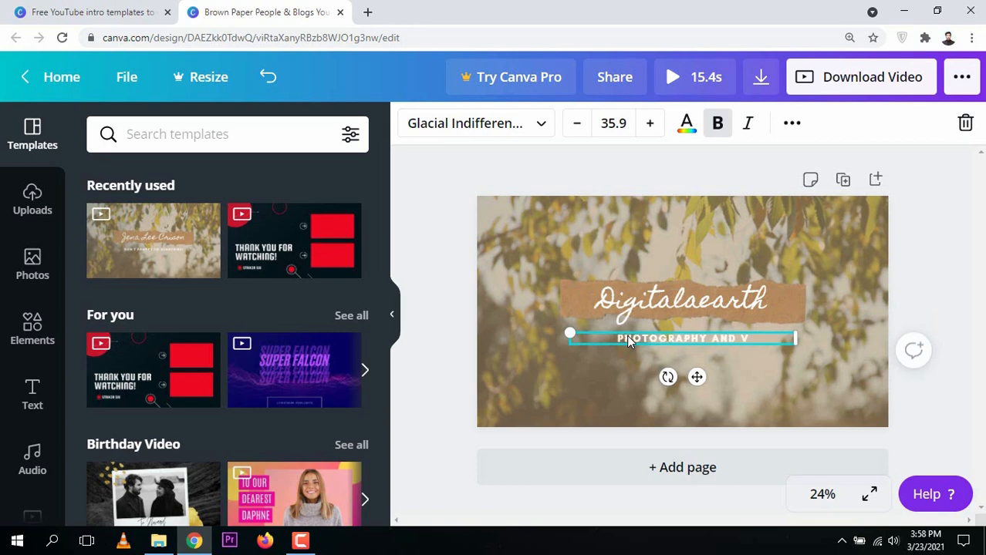
{"action": "type", "text": "IDEOGRAP"}
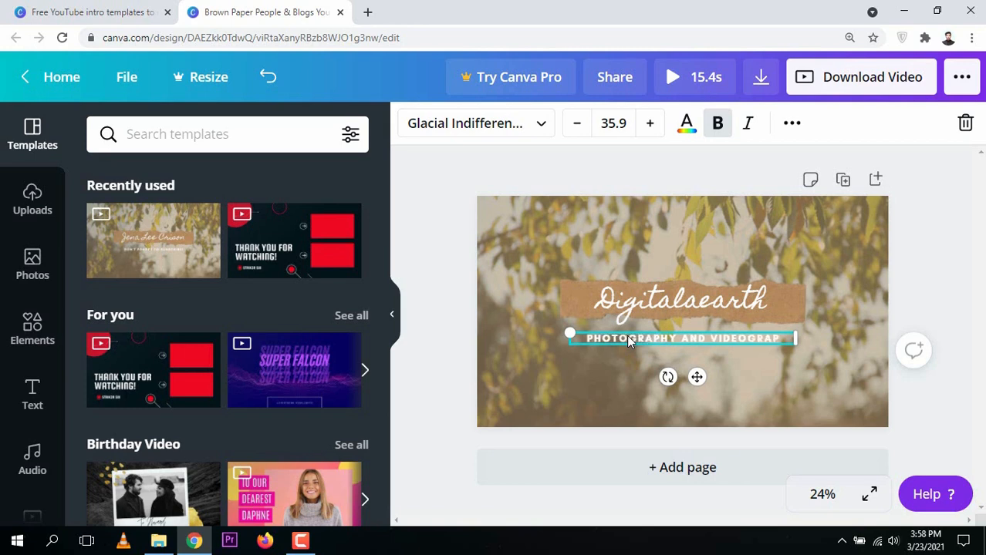
{"action": "type", "text": "HY"}
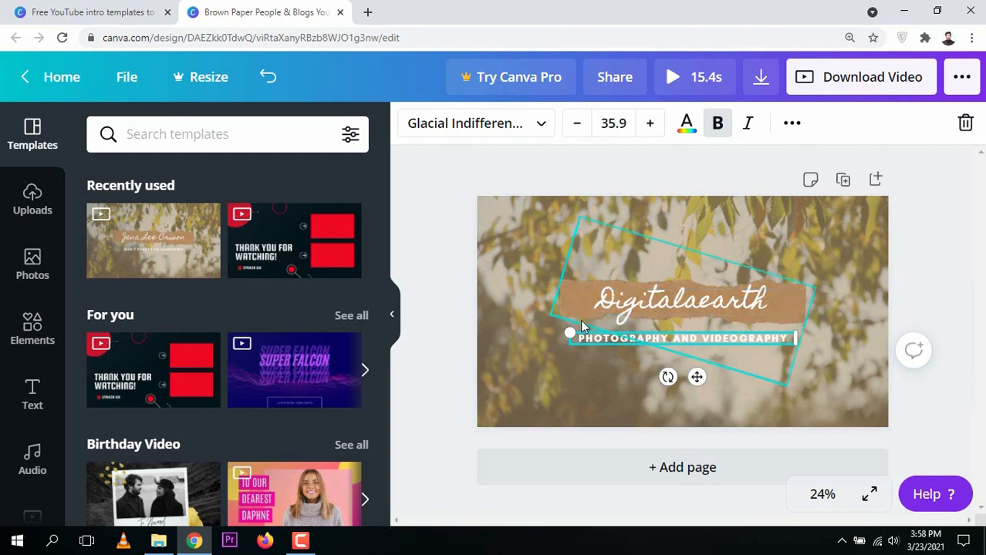
{"action": "left_click", "coordinate": [450, 259]}
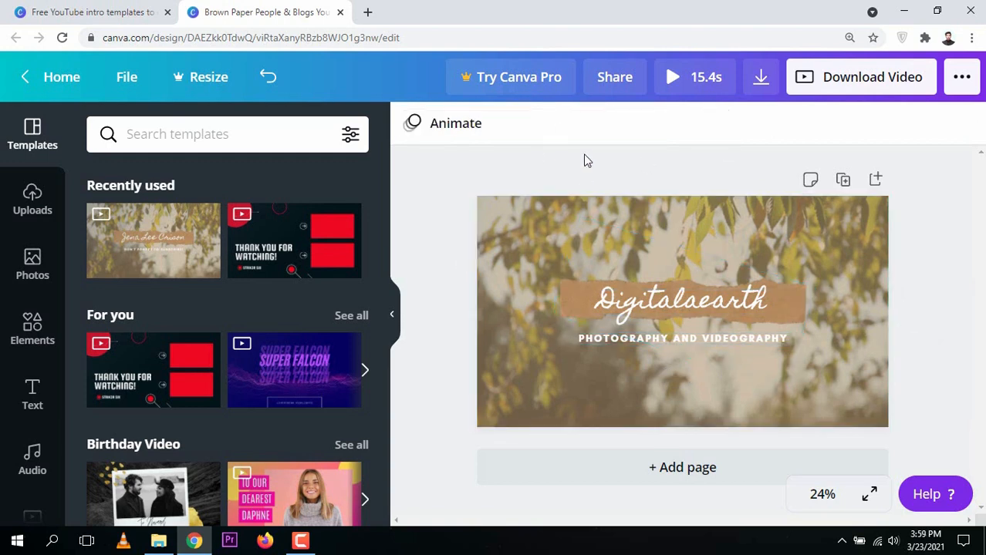
Deselect the title and show the Page Animations list (Block, Breathe, Fade, Pan, Rise).
{"action": "left_click", "coordinate": [697, 301]}
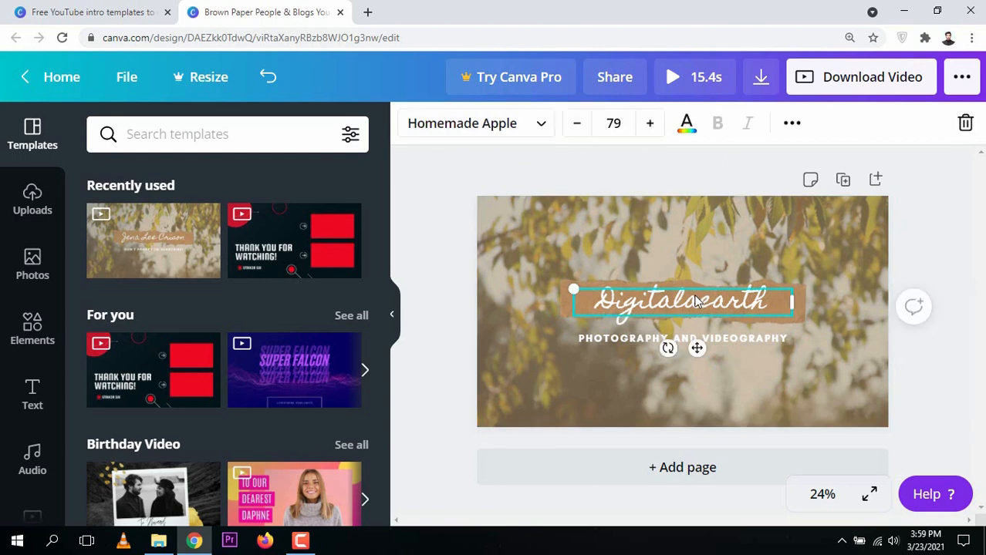
{"action": "left_click", "coordinate": [458, 249]}
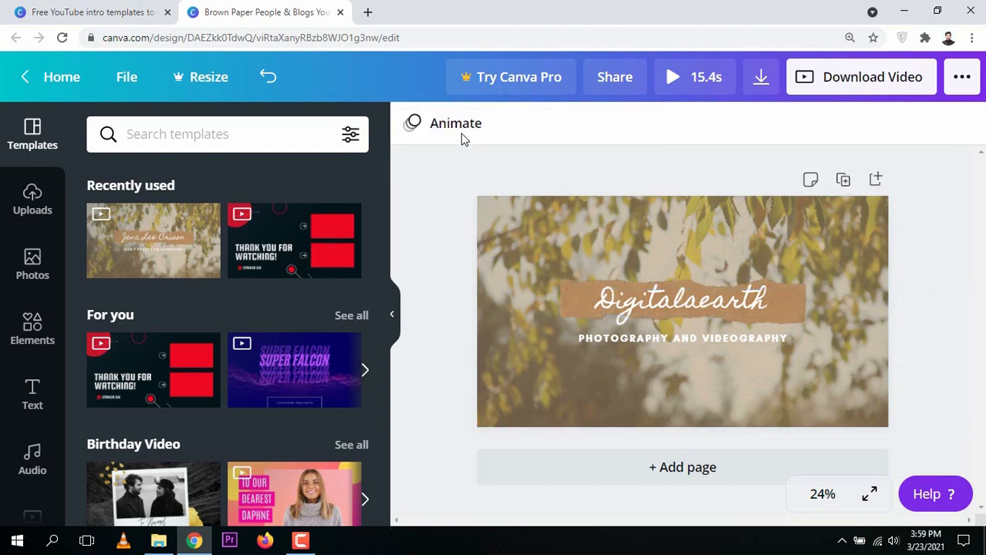
{"action": "left_click", "coordinate": [462, 130]}
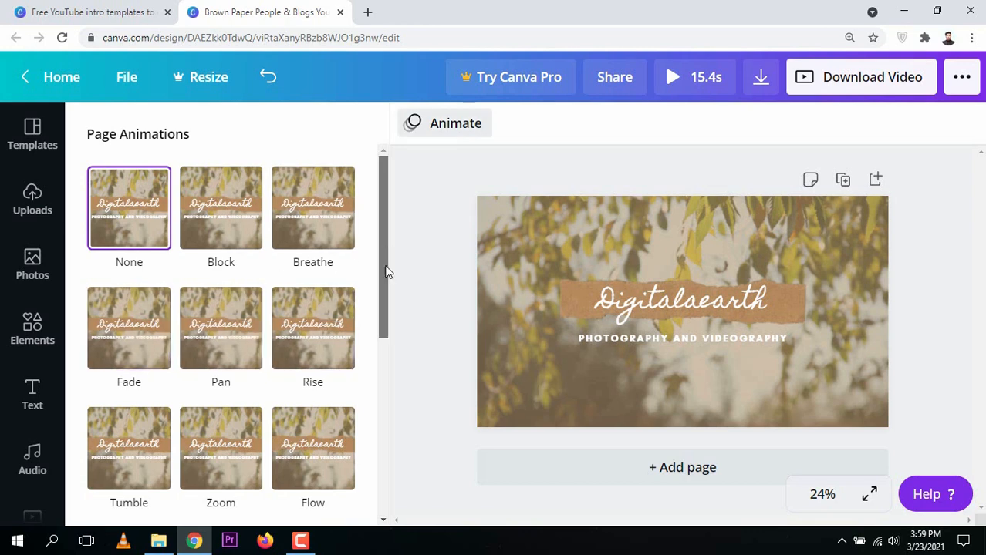
{"action": "left_click_drag", "start_coordinate": [383, 273], "coordinate": [391, 317]}
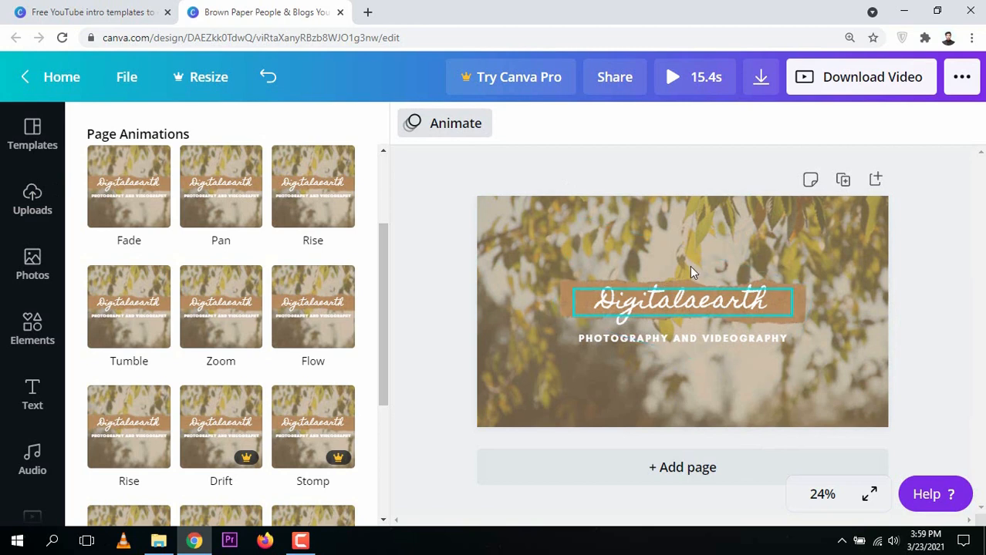
Open the leafy background video in crop mode, then exit without changing it.
{"action": "left_click", "coordinate": [769, 220]}
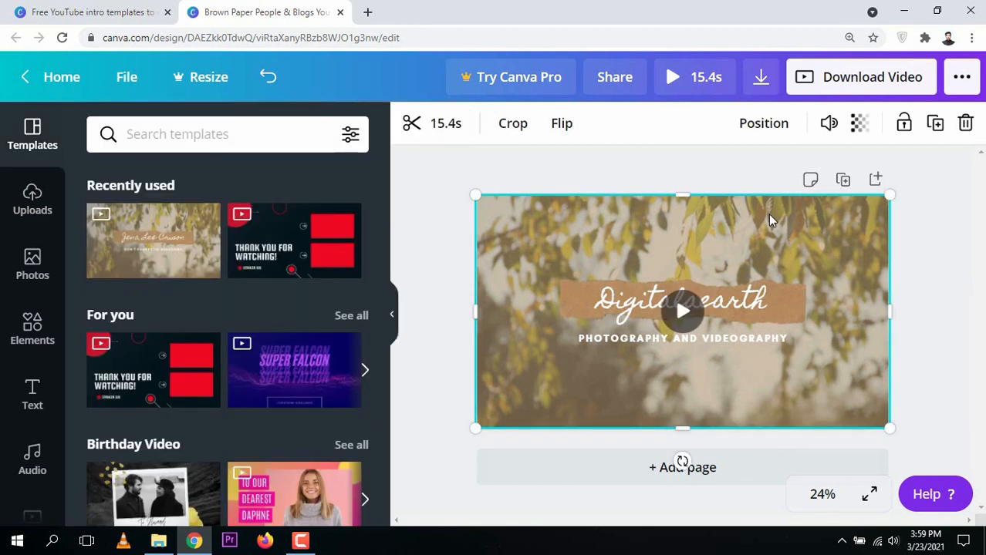
{"action": "double_click", "coordinate": [769, 220]}
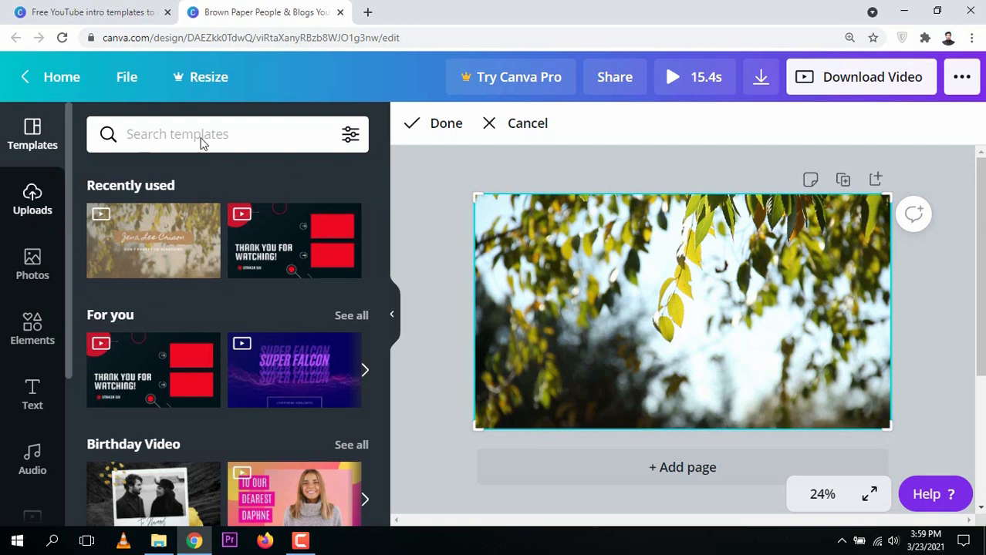
{"action": "left_click", "coordinate": [629, 161]}
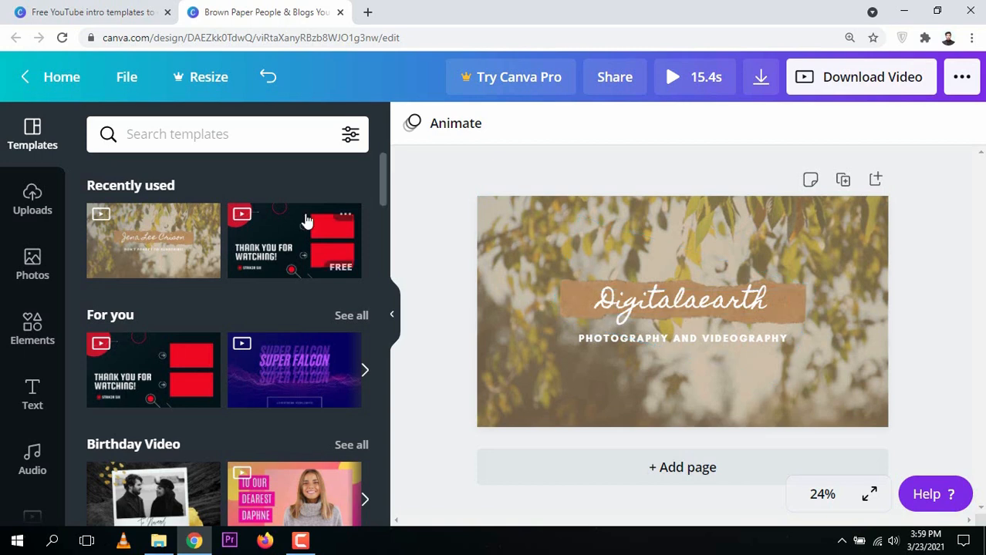
Apply the Block page animation to the intro and replay its preview.
{"action": "left_click", "coordinate": [438, 126]}
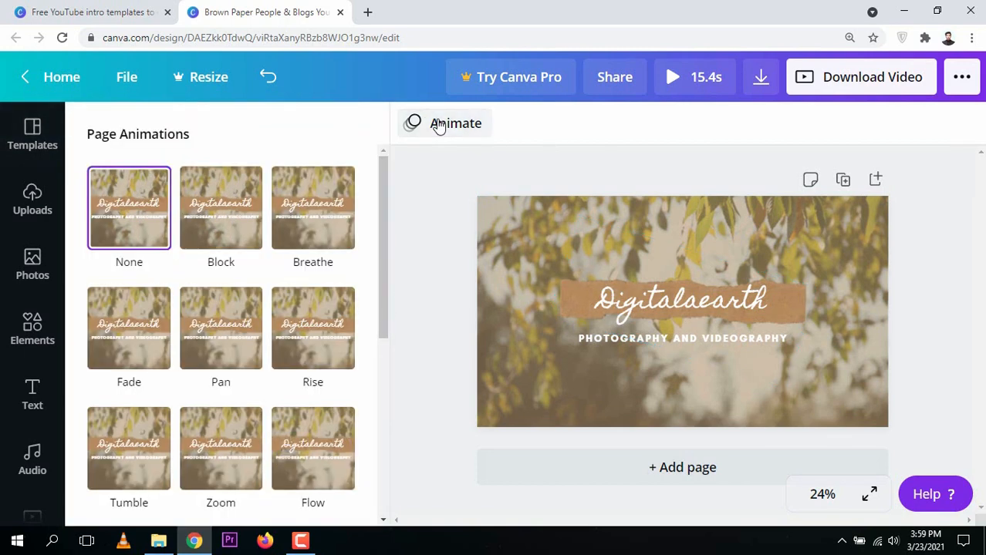
{"action": "left_click", "coordinate": [224, 192]}
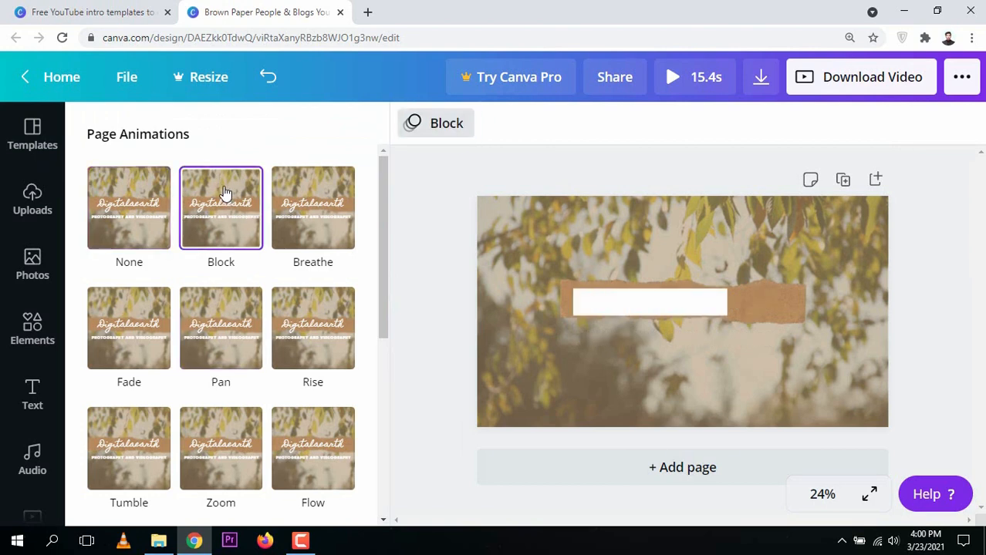
{"action": "left_click_drag", "start_coordinate": [386, 216], "coordinate": [393, 353]}
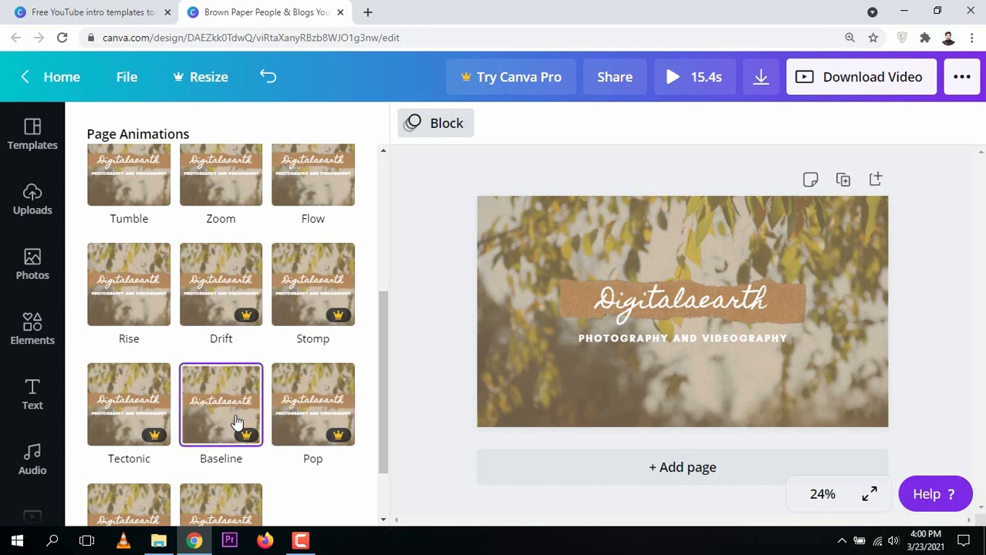
{"action": "left_click_drag", "start_coordinate": [383, 397], "coordinate": [383, 346]}
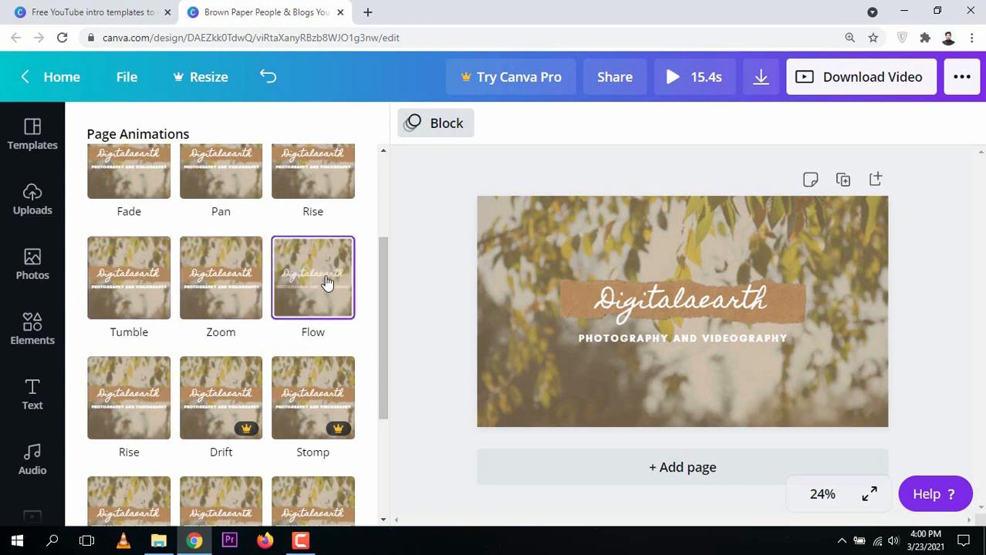
{"action": "left_click_drag", "start_coordinate": [385, 273], "coordinate": [388, 215]}
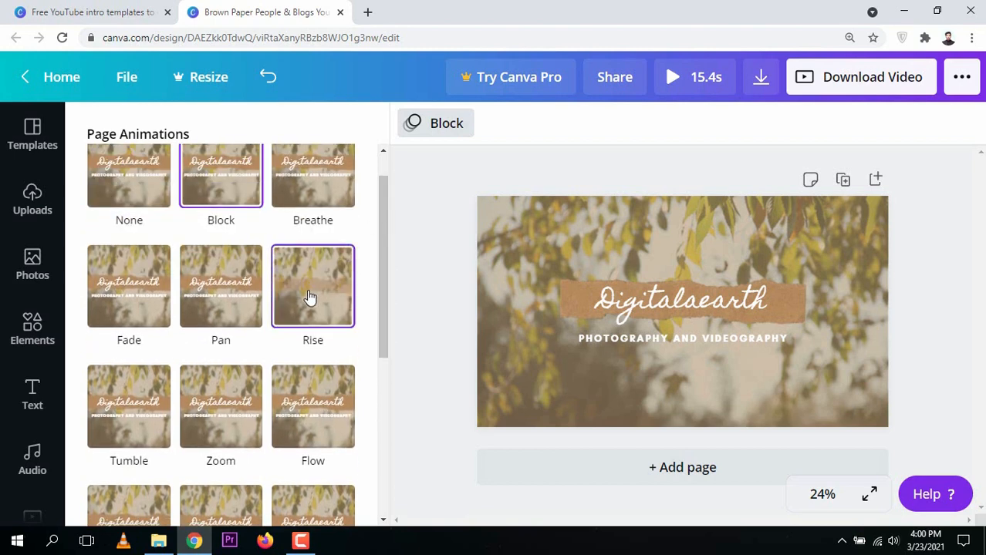
{"action": "left_click", "coordinate": [237, 193]}
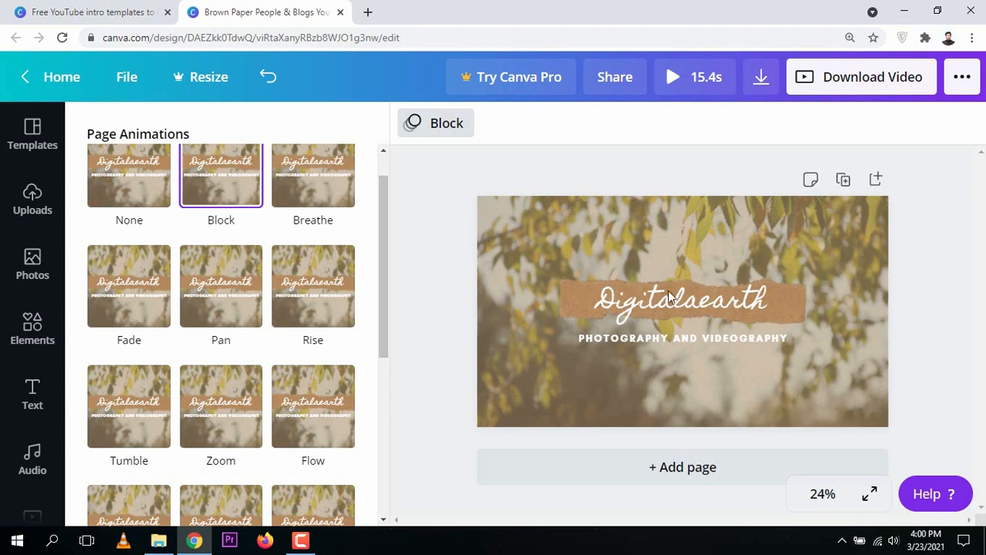
{"action": "left_click", "coordinate": [429, 210]}
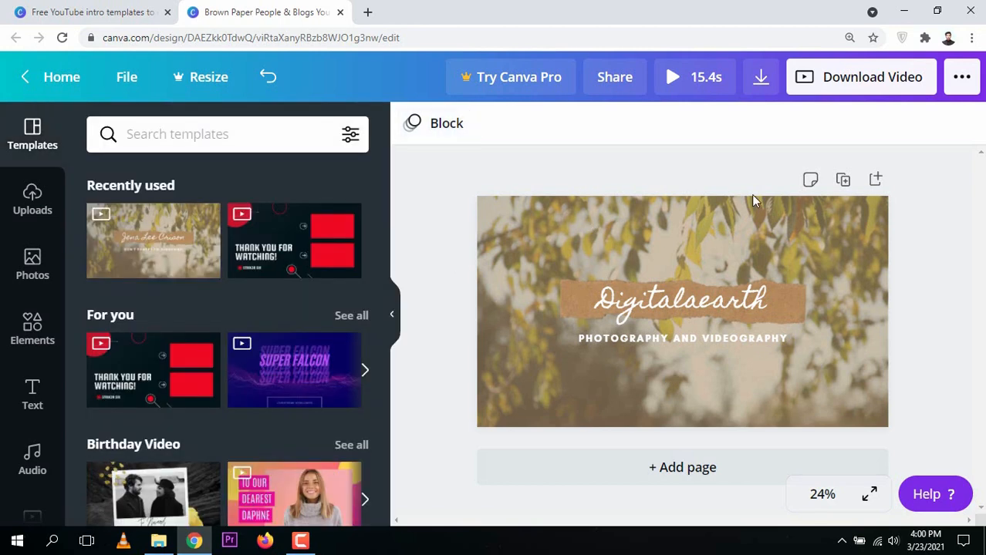
{"action": "left_click", "coordinate": [566, 293]}
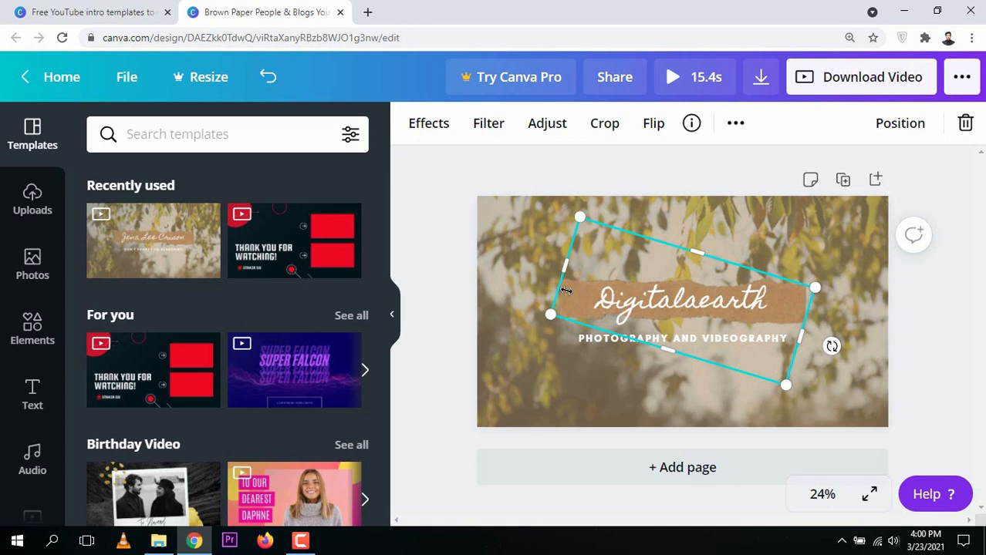
Resize the rotated brown-paper strip behind the title, then delete it.
{"action": "left_click_drag", "start_coordinate": [520, 315], "coordinate": [546, 315]}
{"action": "left_click_drag", "start_coordinate": [670, 379], "coordinate": [678, 411]}
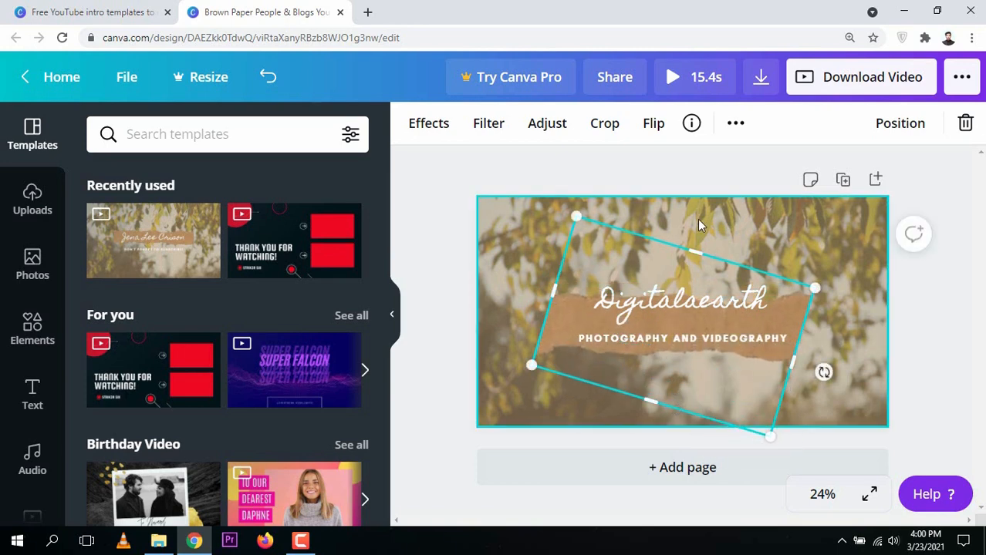
{"action": "left_click_drag", "start_coordinate": [694, 246], "coordinate": [697, 220]}
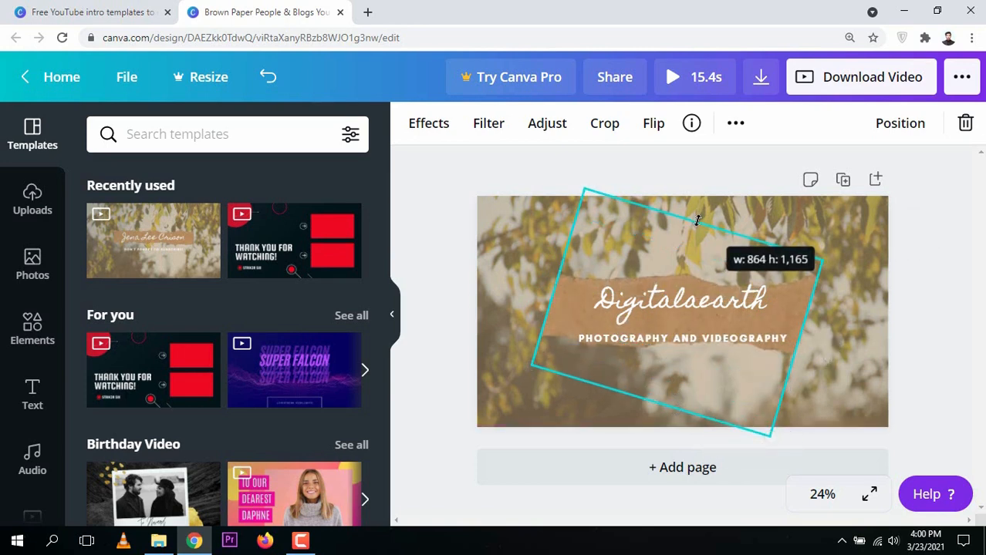
{"action": "left_click_drag", "start_coordinate": [697, 220], "coordinate": [696, 221]}
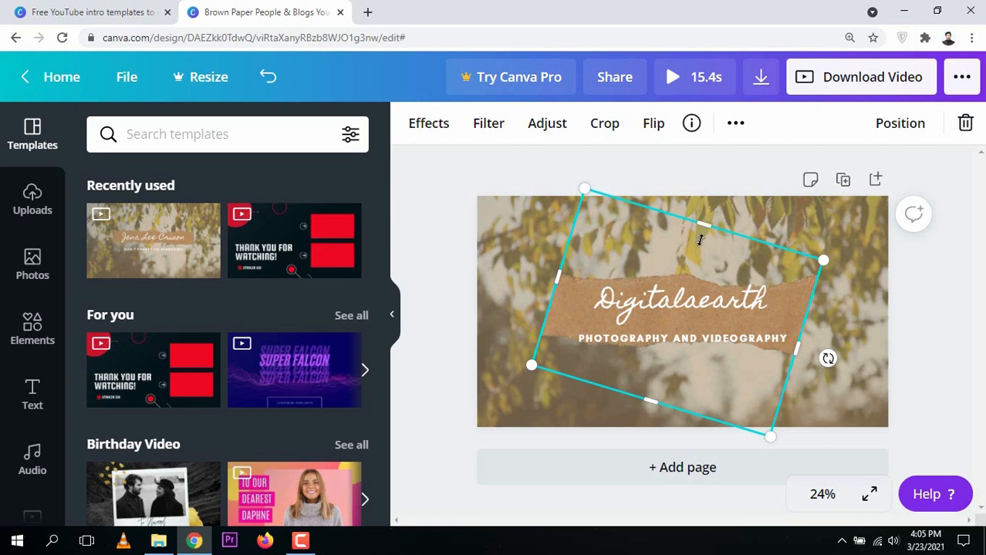
{"action": "mouse_move", "coordinate": [700, 240]}
{"action": "left_mouse_down"}
{"action": "mouse_move", "coordinate": [705, 253]}
{"action": "mouse_move", "coordinate": [707, 225]}
{"action": "mouse_move", "coordinate": [694, 239]}
{"action": "left_mouse_up"}
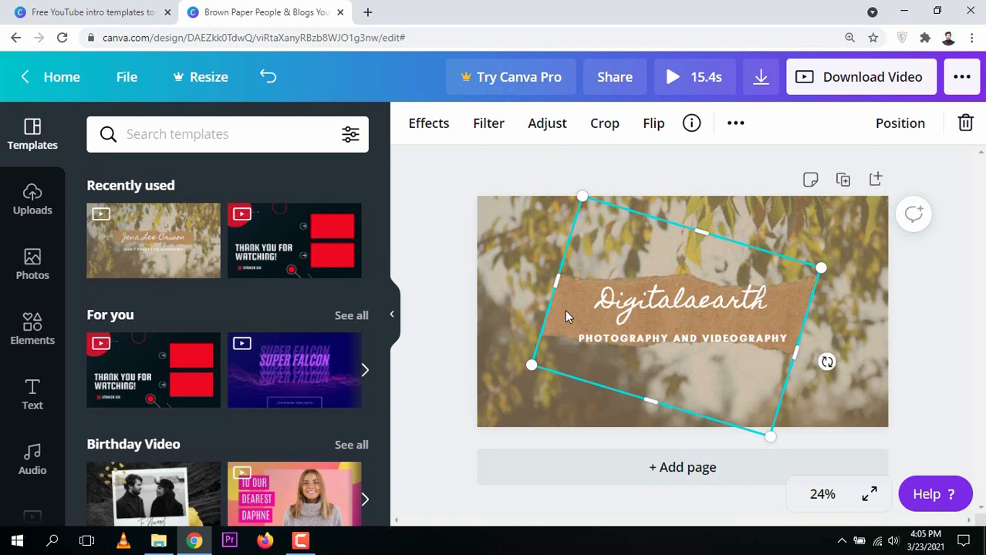
{"action": "key", "text": "Delete"}
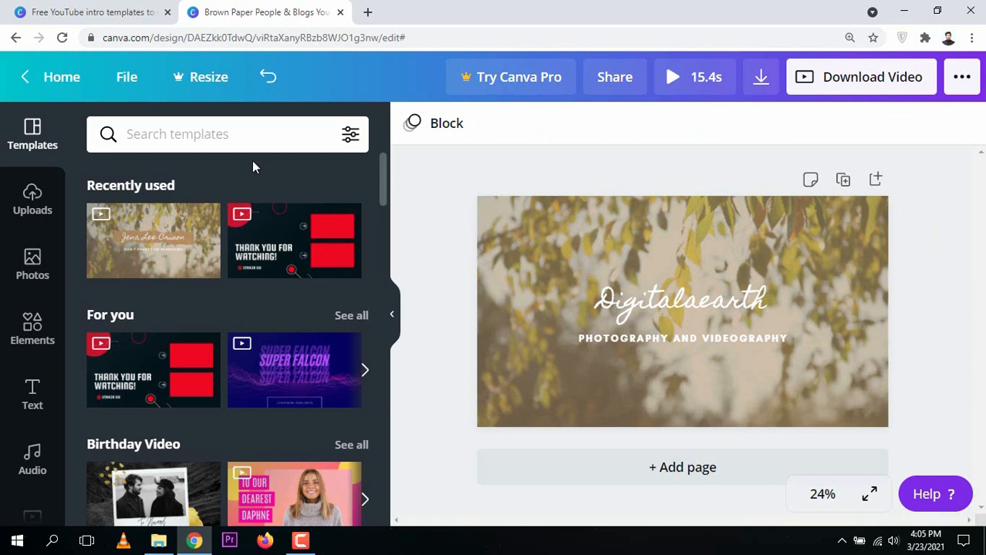
Search the Elements library for 'photography' to list camera graphics.
{"action": "left_click", "coordinate": [32, 323]}
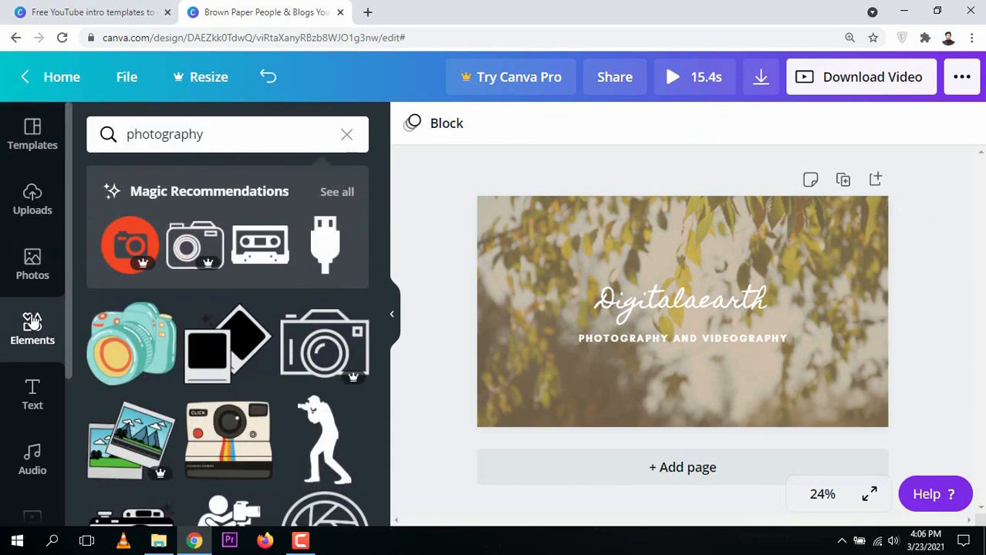
{"action": "left_click_drag", "start_coordinate": [274, 132], "coordinate": [175, 135]}
{"action": "double_click", "coordinate": [195, 135]}
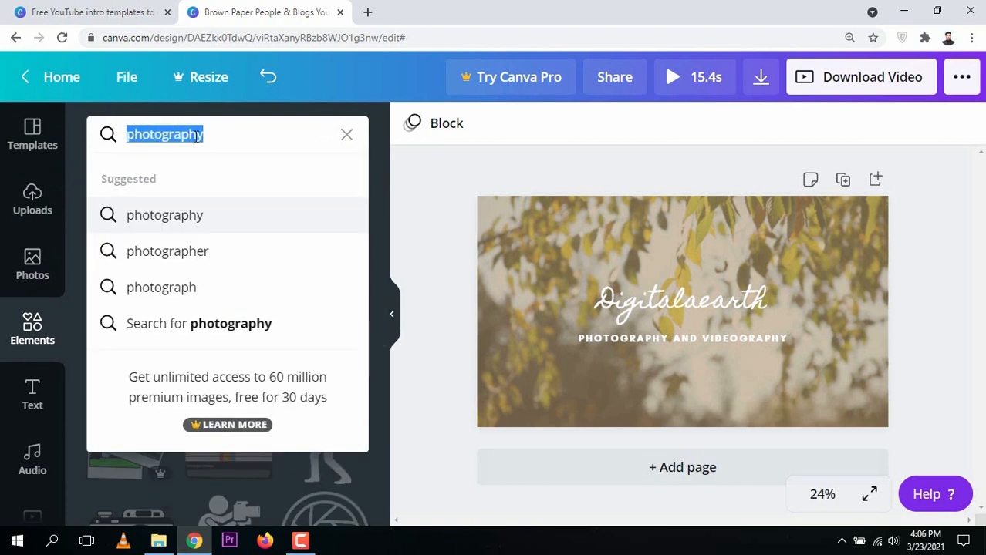
{"action": "key", "text": "Return"}
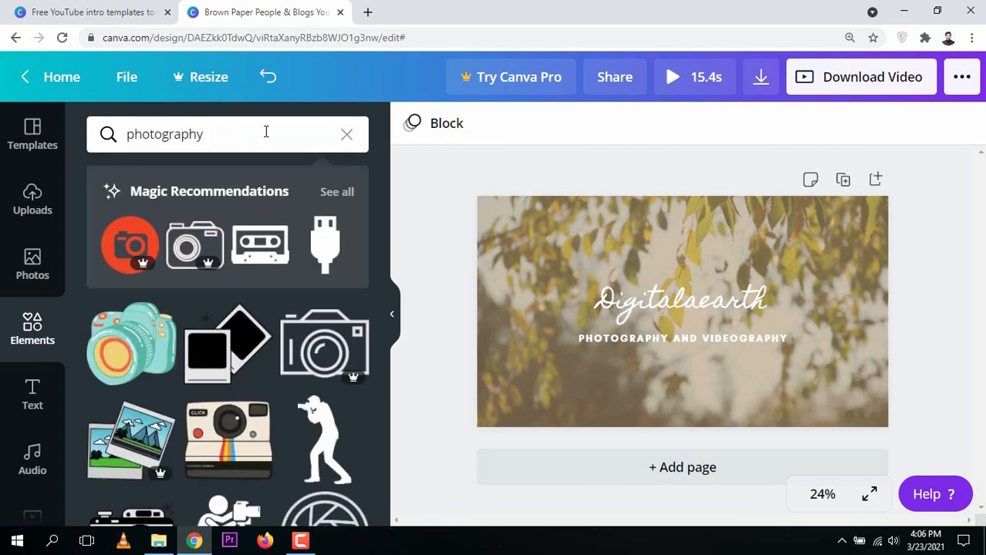
{"action": "left_click_drag", "start_coordinate": [387, 274], "coordinate": [398, 247]}
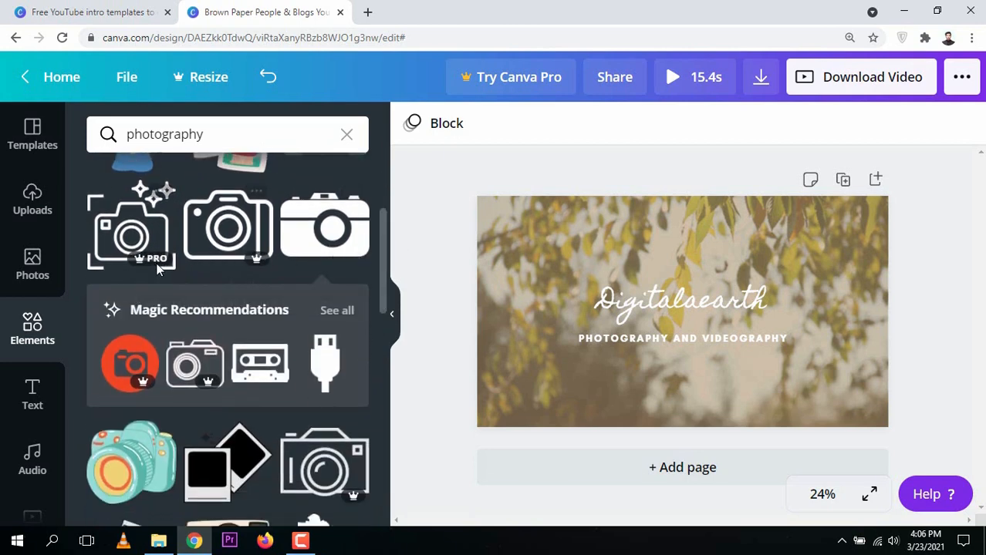
Add the free white camera graphic, shrink it, and position it just above the Digitalaearth title.
{"action": "left_click", "coordinate": [327, 231]}
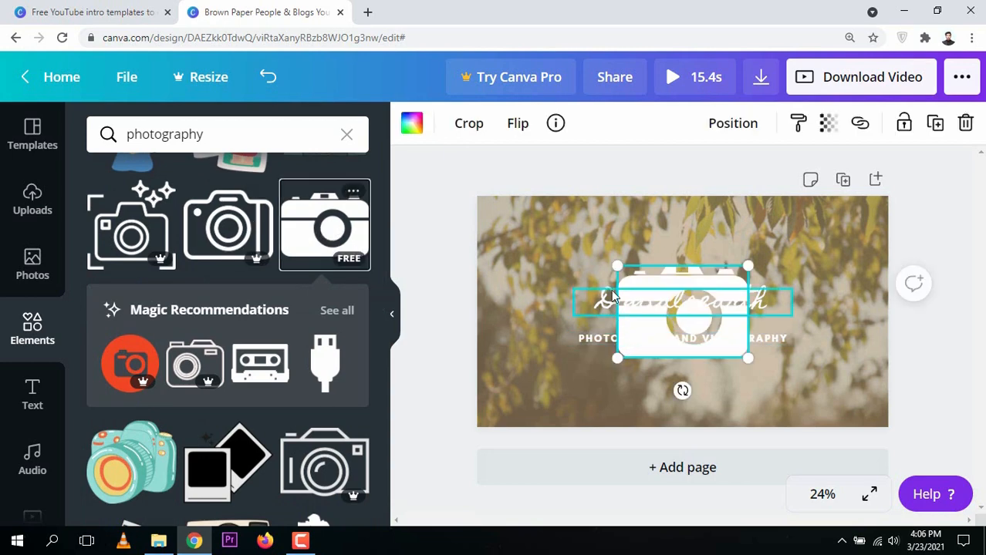
{"action": "mouse_move", "coordinate": [653, 285]}
{"action": "left_mouse_down"}
{"action": "mouse_move", "coordinate": [699, 324]}
{"action": "mouse_move", "coordinate": [663, 272]}
{"action": "left_mouse_up"}
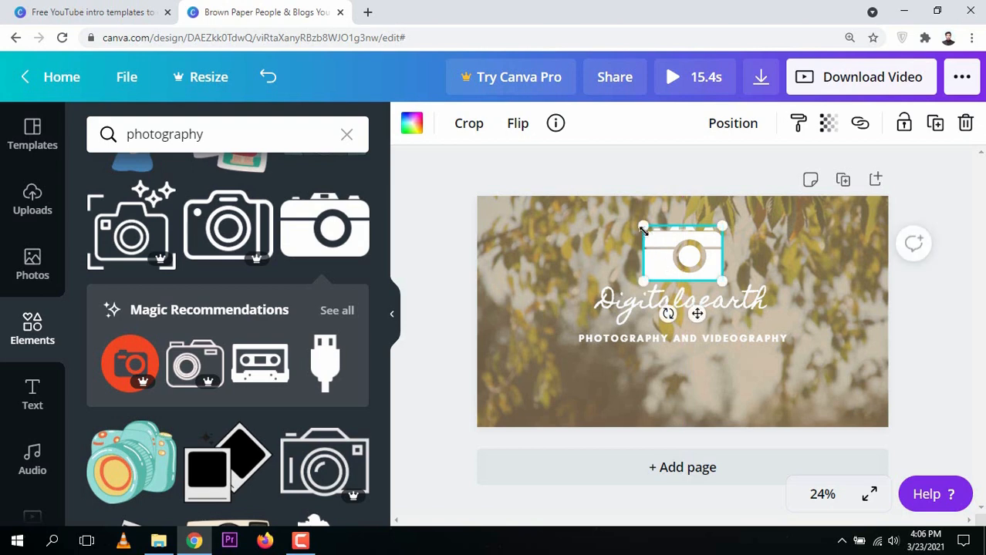
{"action": "left_click_drag", "start_coordinate": [645, 229], "coordinate": [658, 253]}
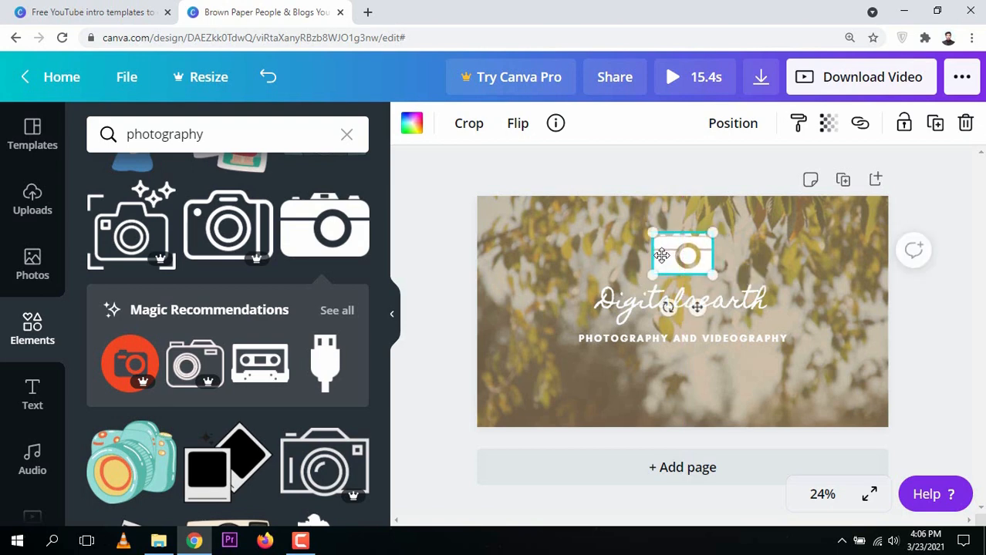
{"action": "left_click", "coordinate": [640, 187]}
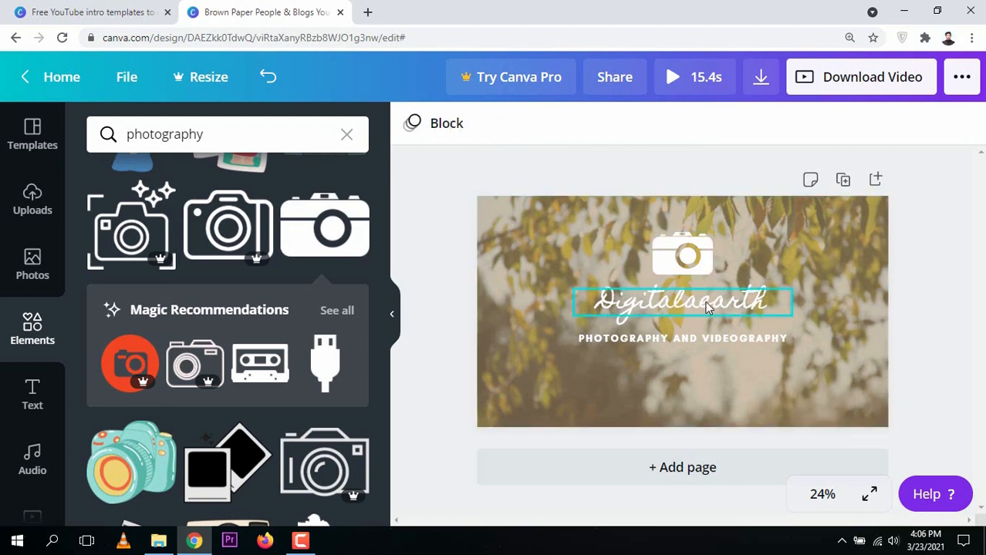
{"action": "left_click", "coordinate": [671, 270]}
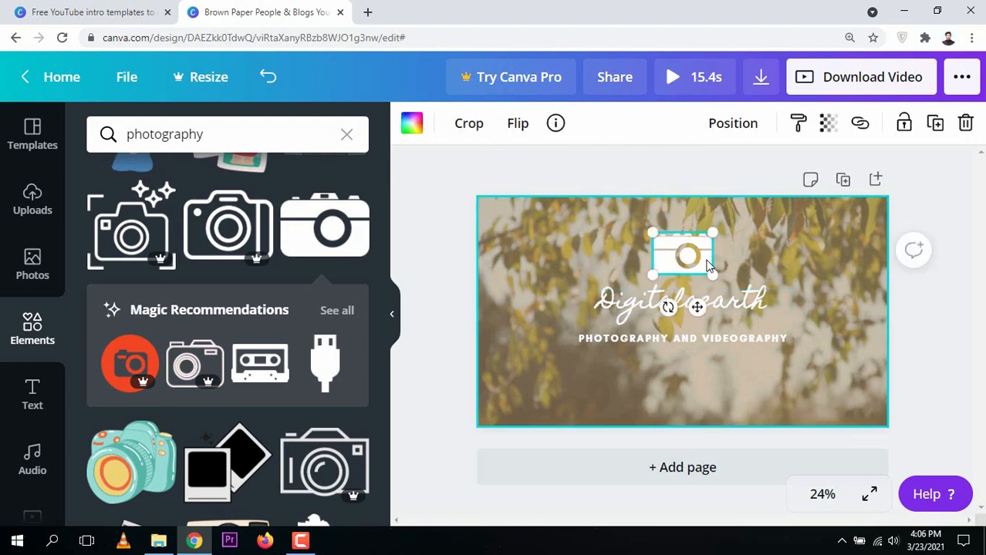
{"action": "left_click", "coordinate": [412, 126]}
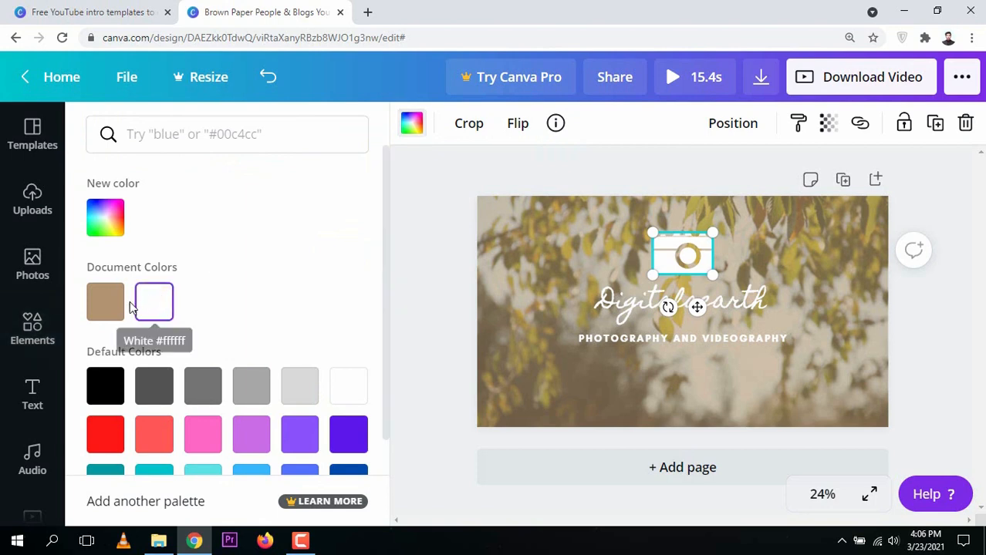
{"action": "left_click", "coordinate": [110, 304]}
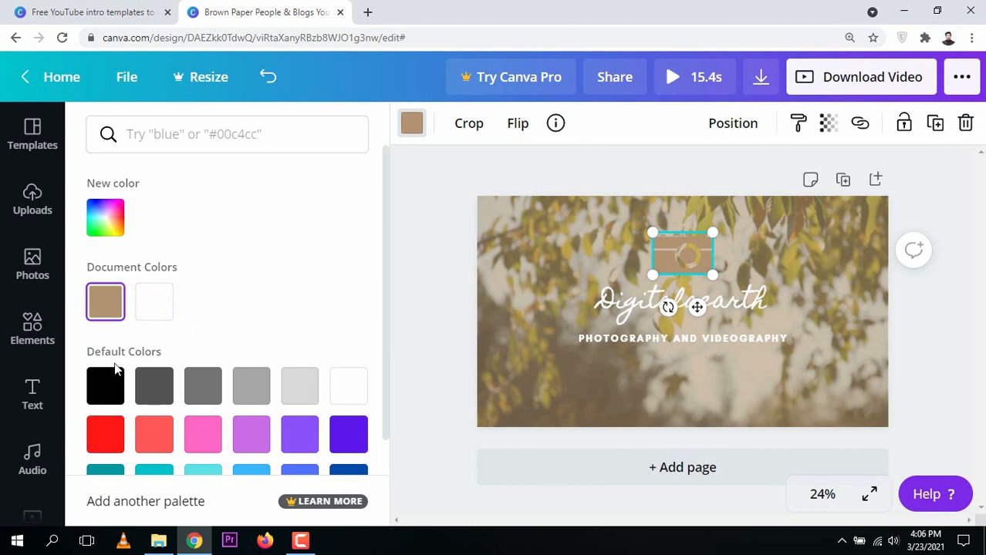
{"action": "left_click", "coordinate": [103, 388]}
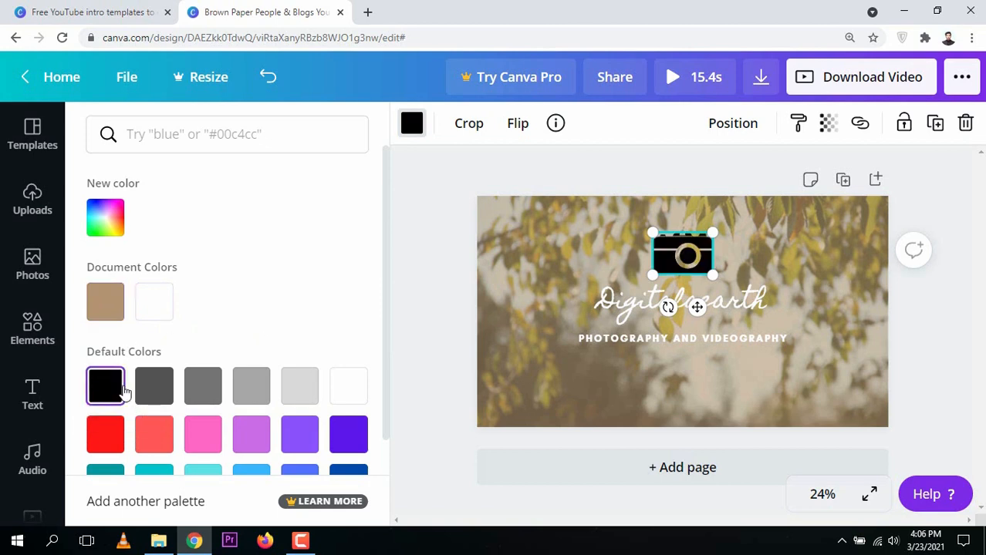
{"action": "left_click", "coordinate": [142, 307]}
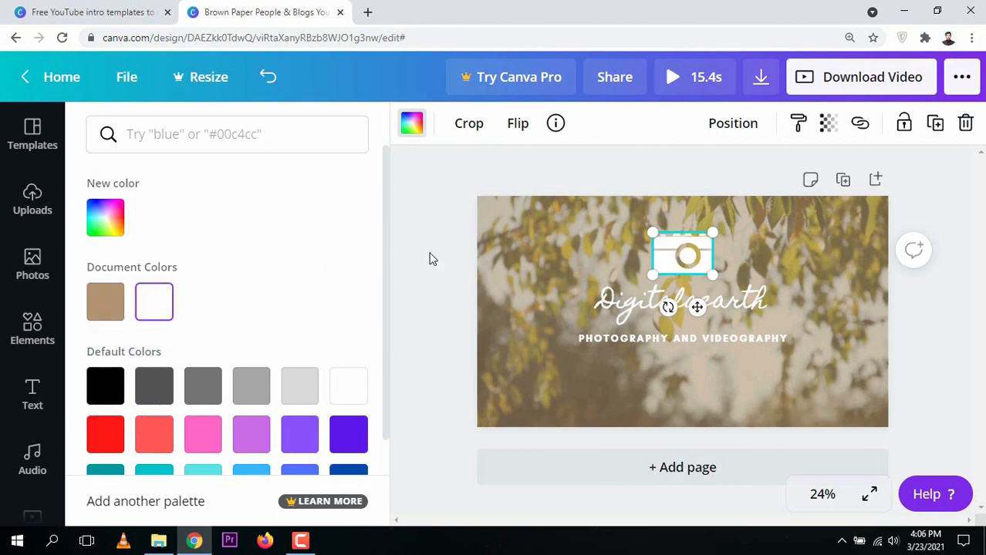
{"action": "key", "text": "Escape"}
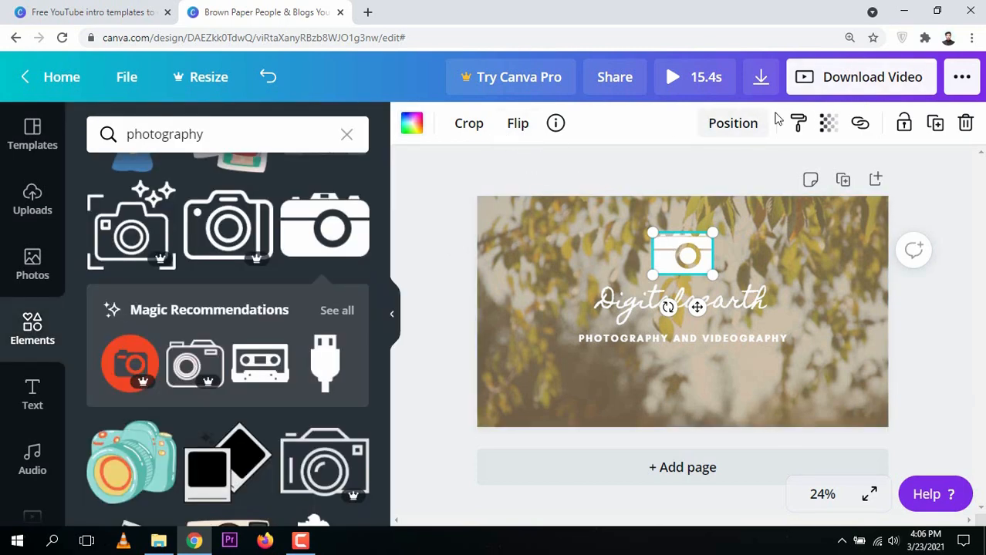
Lower the camera icon's transparency to 80 so it appears faded over the background.
{"action": "left_click", "coordinate": [828, 127]}
{"action": "mouse_move", "coordinate": [761, 179]}
{"action": "left_mouse_down"}
{"action": "mouse_move", "coordinate": [696, 180]}
{"action": "mouse_move", "coordinate": [745, 185]}
{"action": "left_mouse_up"}
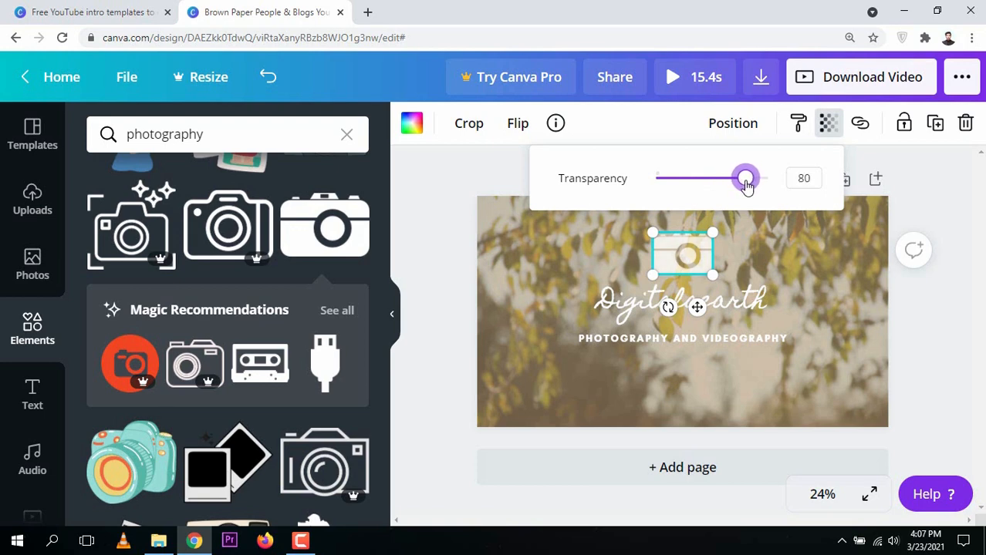
{"action": "left_click", "coordinate": [479, 183]}
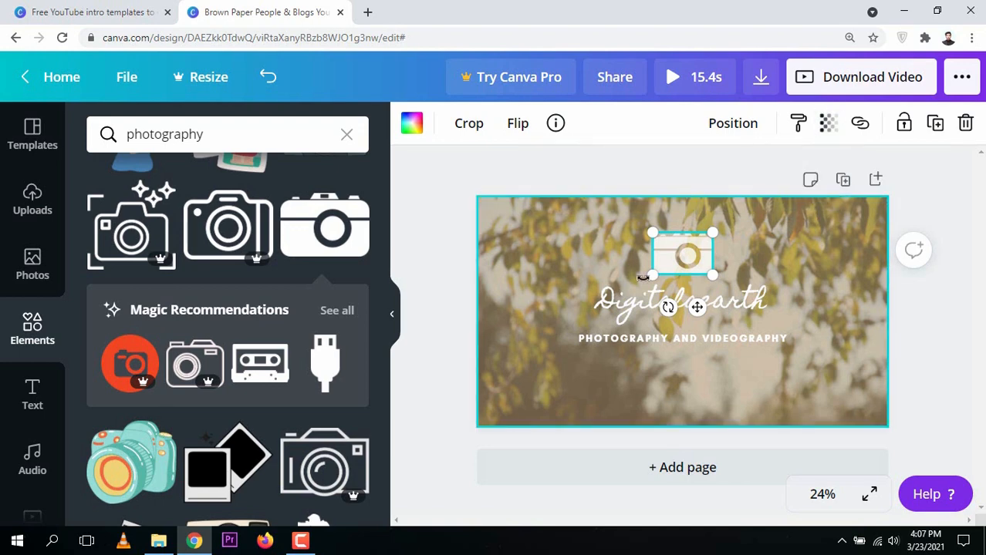
{"action": "left_click", "coordinate": [656, 179]}
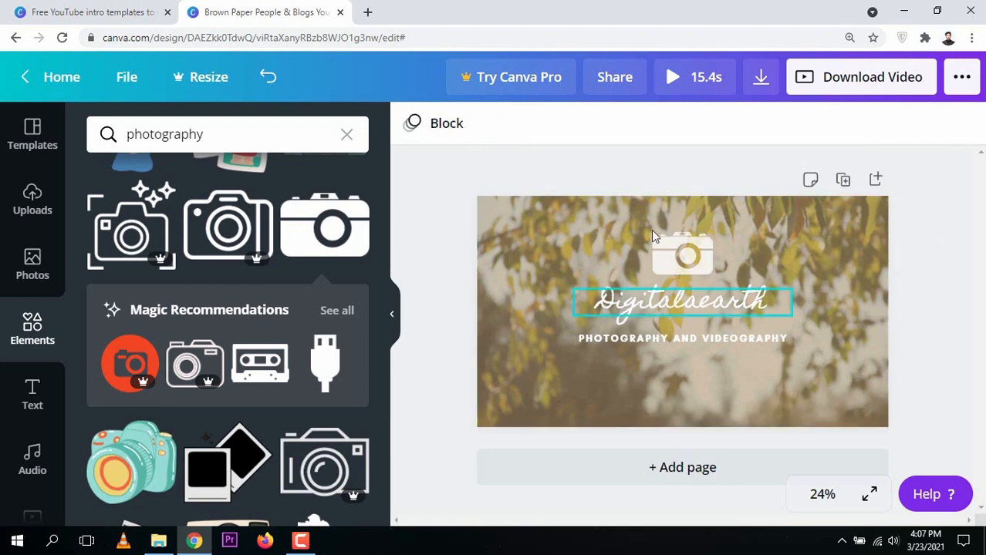
Preview the intro video and rewind it to the start.
{"action": "left_click", "coordinate": [700, 78]}
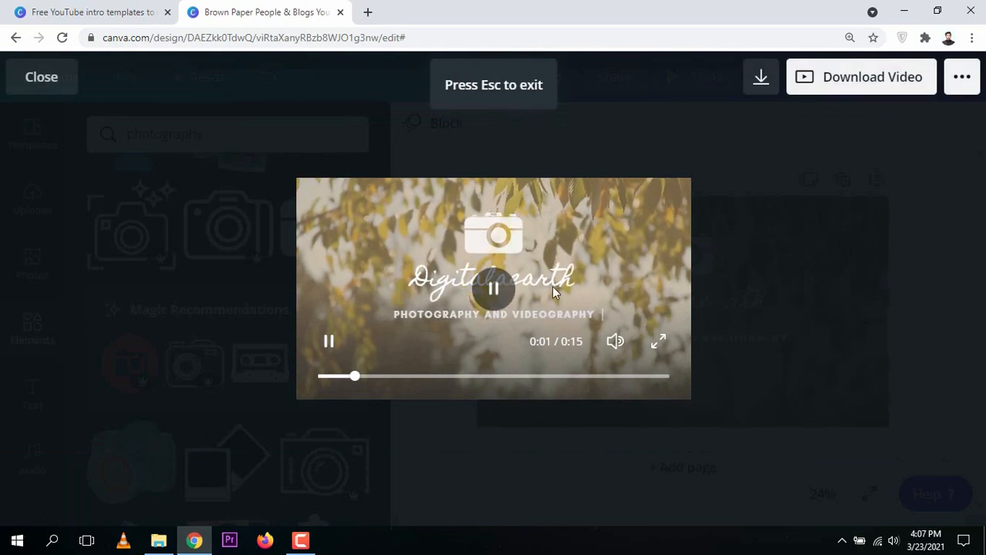
{"action": "left_click_drag", "start_coordinate": [361, 376], "coordinate": [274, 374]}
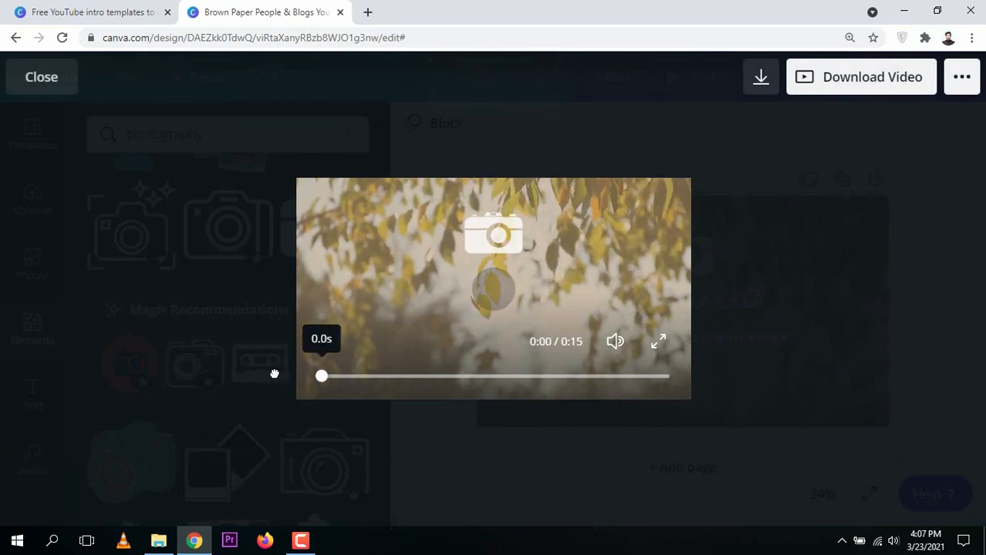
{"action": "left_click", "coordinate": [273, 374]}
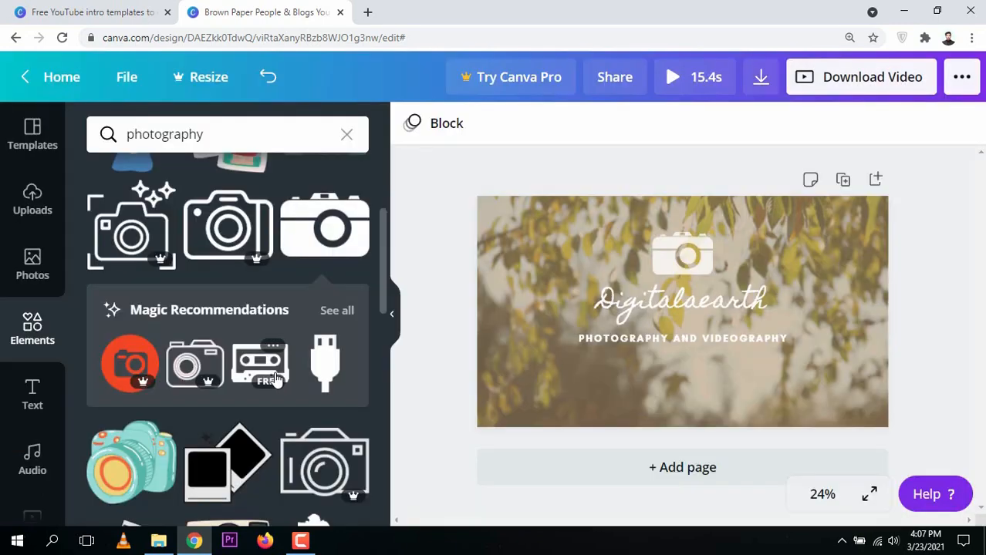
Clear the current Block page animation by setting it to None.
{"action": "left_click", "coordinate": [661, 270]}
{"action": "left_click", "coordinate": [464, 175]}
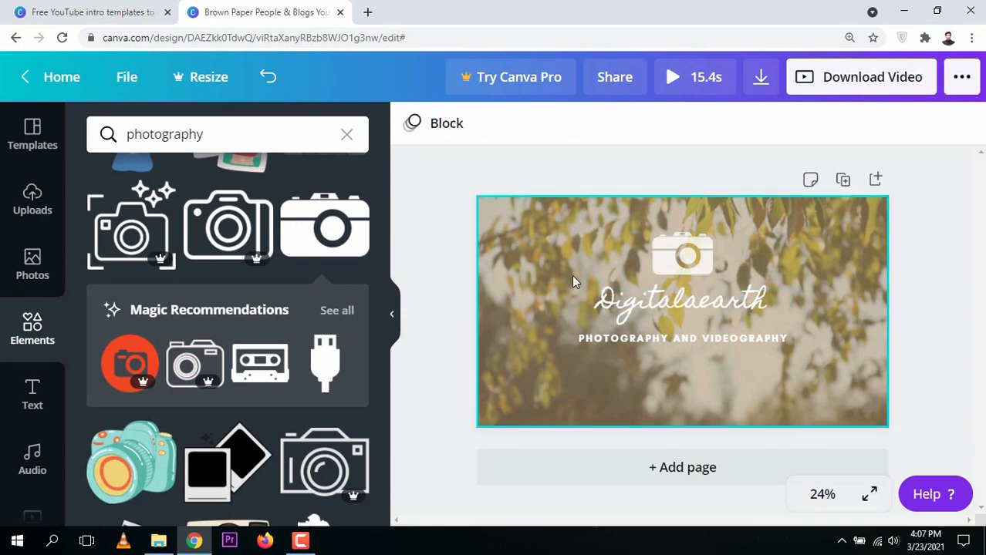
{"action": "left_click", "coordinate": [544, 263]}
{"action": "left_click", "coordinate": [477, 182]}
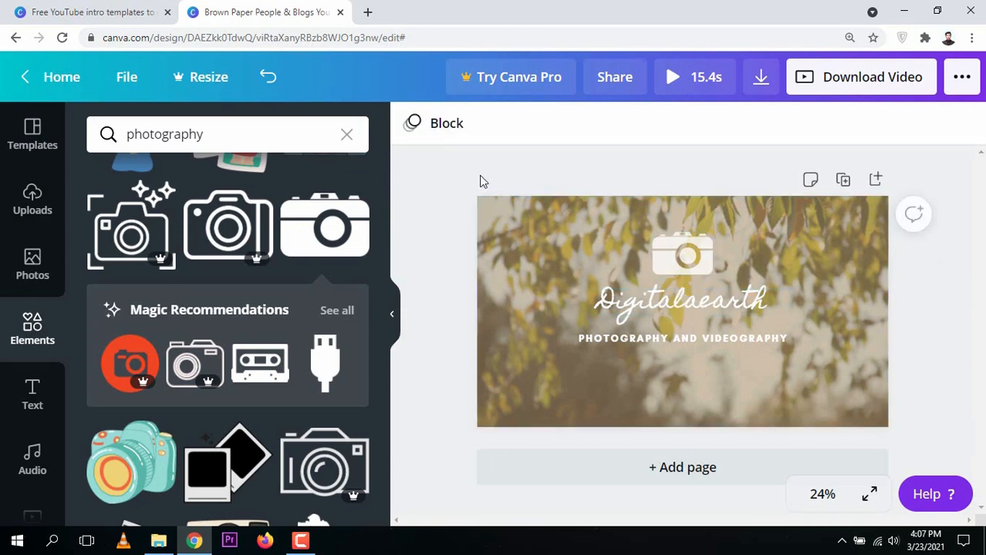
{"action": "left_click", "coordinate": [443, 131]}
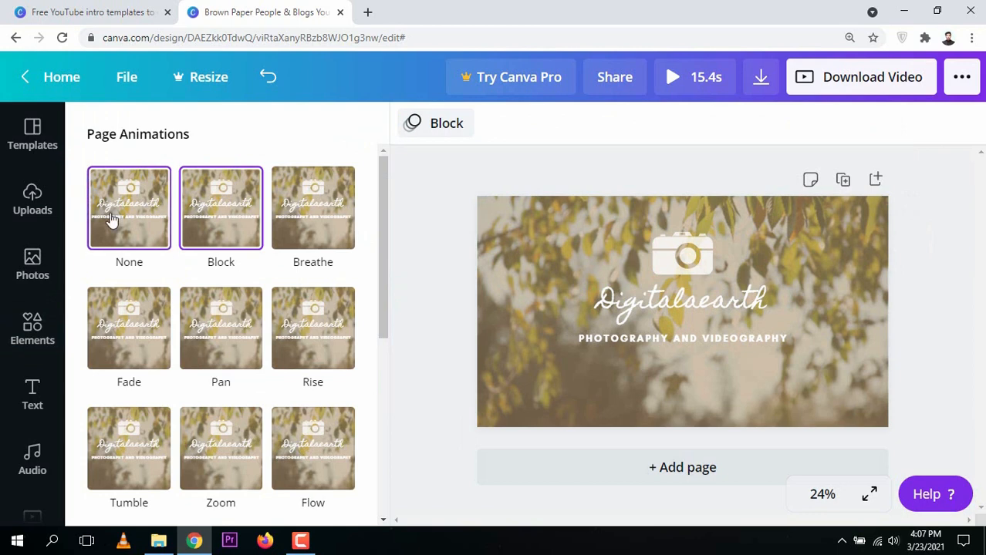
{"action": "left_click", "coordinate": [110, 218]}
{"action": "left_click", "coordinate": [436, 171]}
Apply the Tumble page animation to the whole intro page.
{"action": "left_click", "coordinate": [679, 263]}
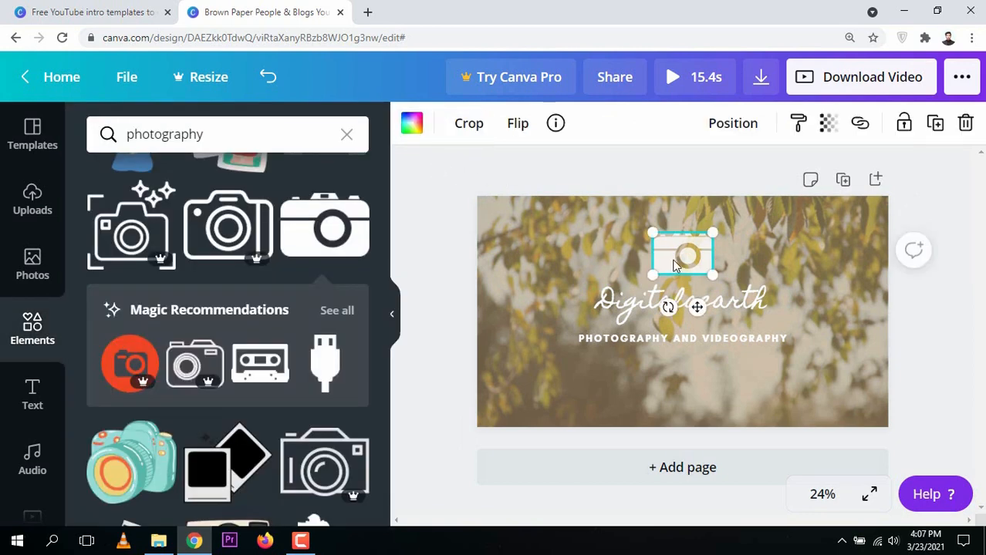
{"action": "left_click", "coordinate": [519, 175]}
{"action": "left_click", "coordinate": [483, 246]}
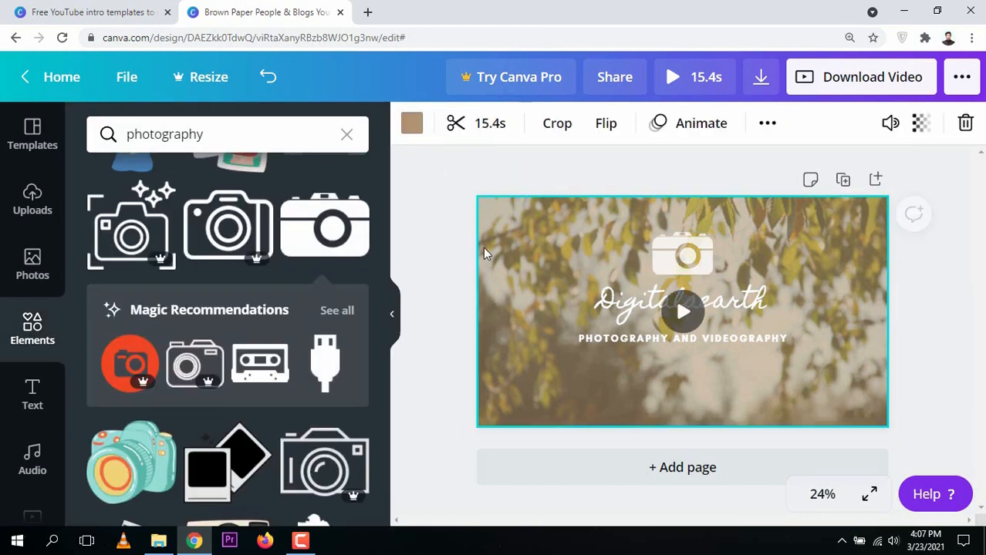
{"action": "left_click", "coordinate": [436, 196]}
{"action": "left_click", "coordinate": [441, 137]}
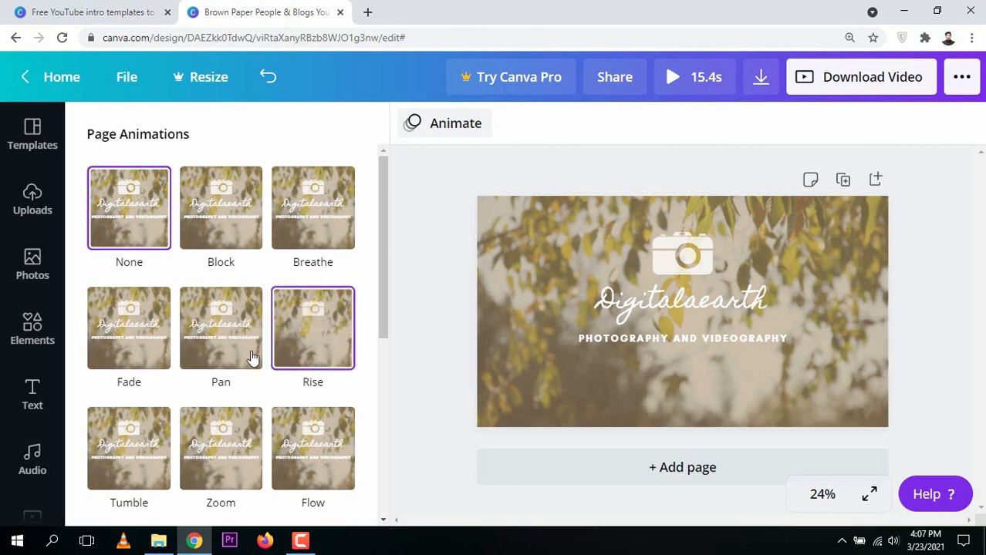
{"action": "left_click", "coordinate": [150, 437]}
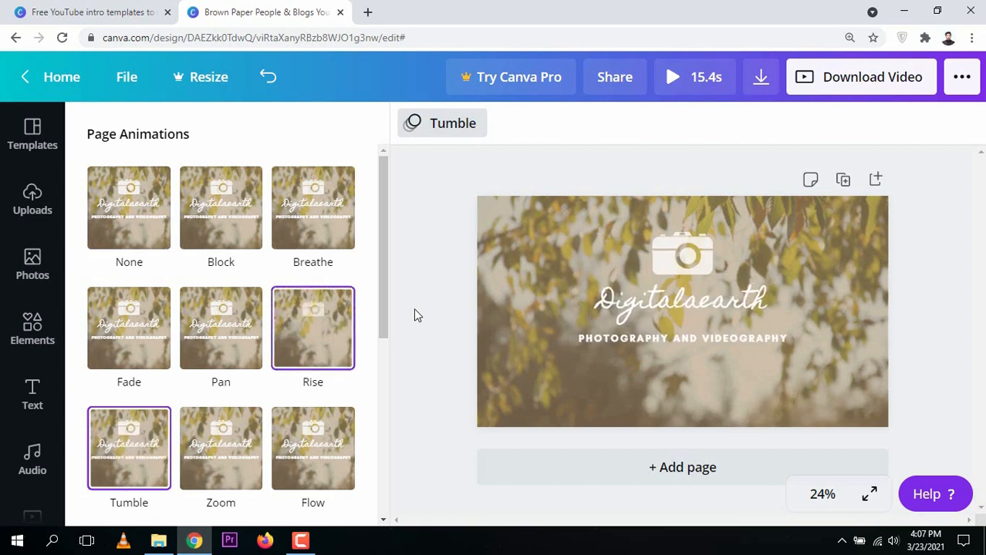
{"action": "left_click", "coordinate": [461, 296]}
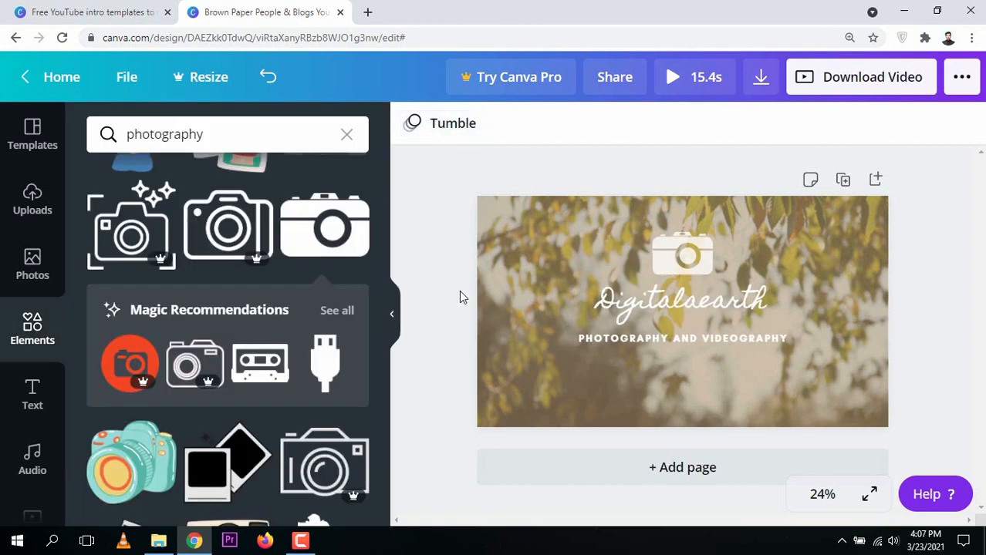
{"action": "left_click", "coordinate": [707, 77]}
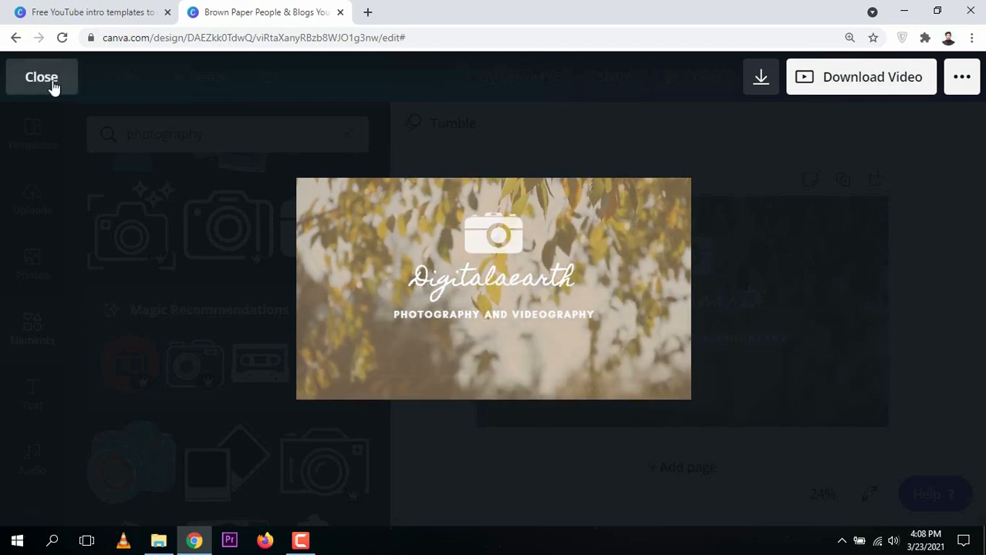
{"action": "left_click", "coordinate": [43, 78]}
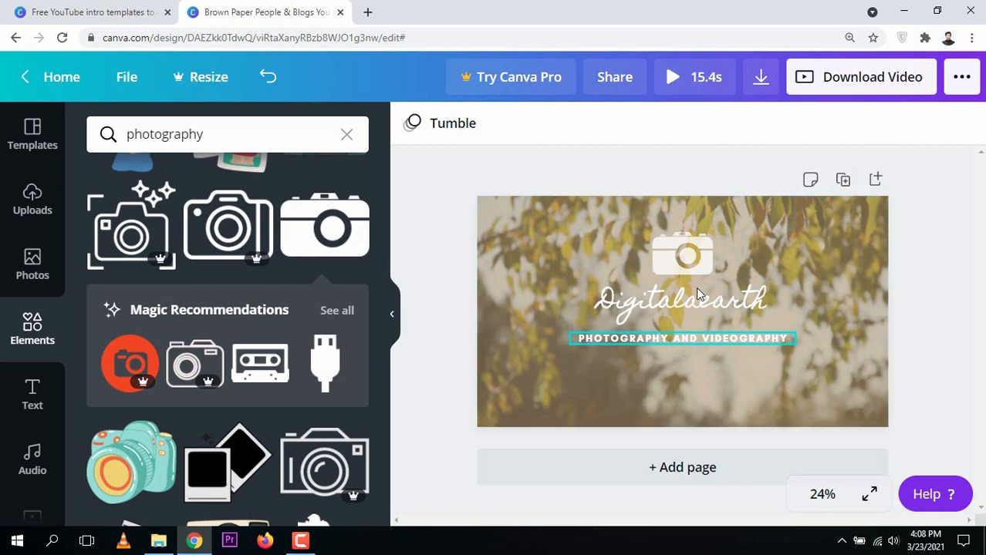
Crop-enlarge the leafy background footage up and to the left, then confirm the new framing.
{"action": "double_click", "coordinate": [549, 263]}
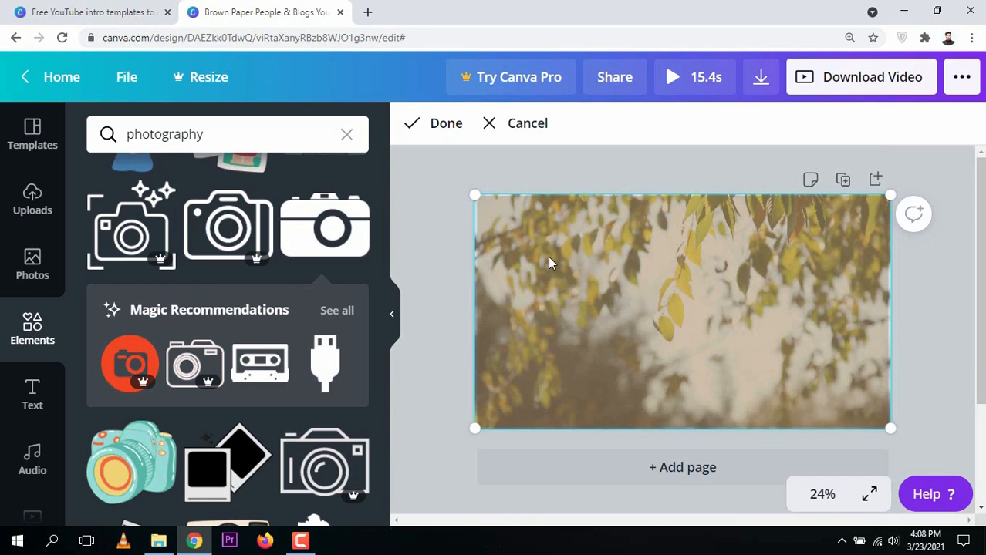
{"action": "key", "text": "Escape"}
{"action": "double_click", "coordinate": [548, 256]}
{"action": "left_click_drag", "start_coordinate": [475, 195], "coordinate": [444, 188]}
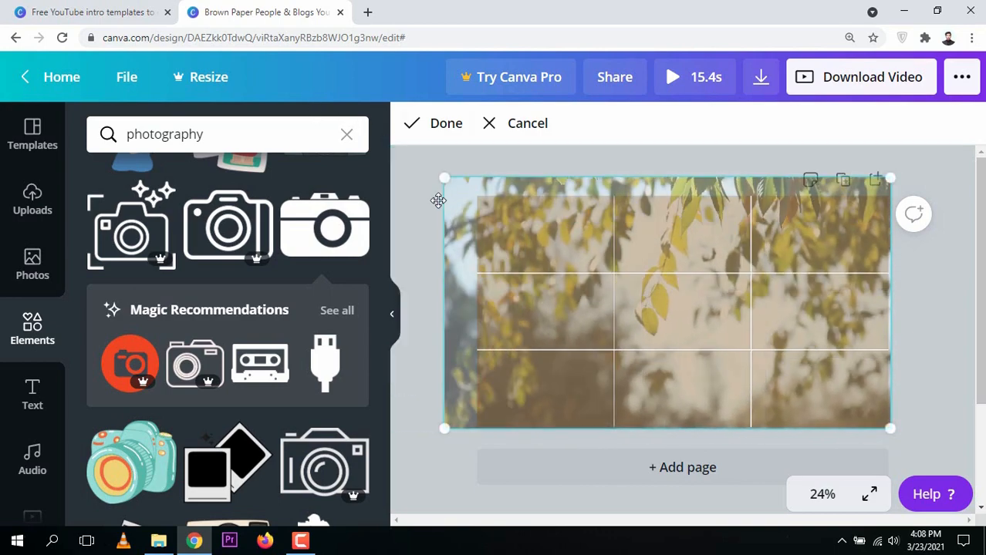
{"action": "left_click", "coordinate": [446, 122]}
{"action": "left_click", "coordinate": [474, 192]}
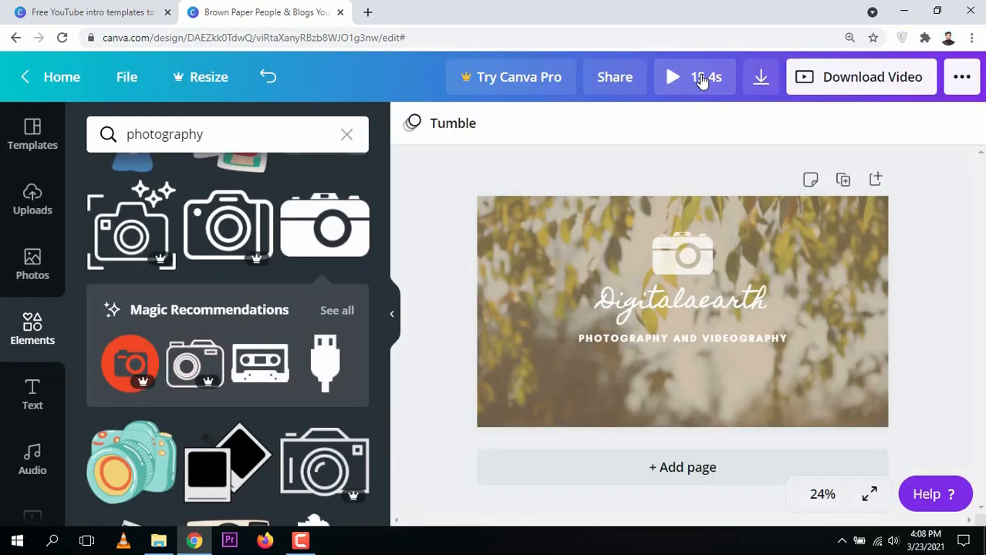
{"action": "left_click", "coordinate": [701, 80]}
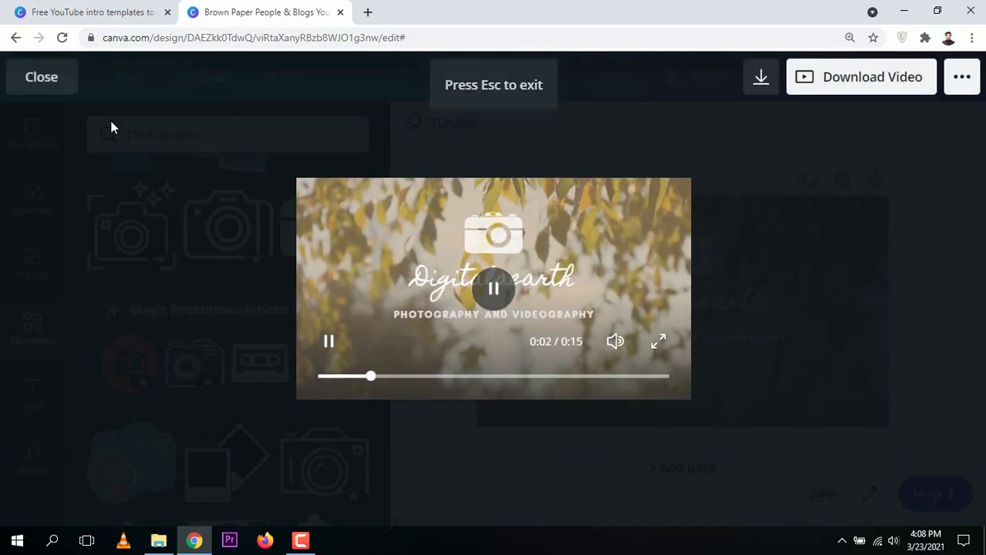
{"action": "left_click", "coordinate": [46, 84]}
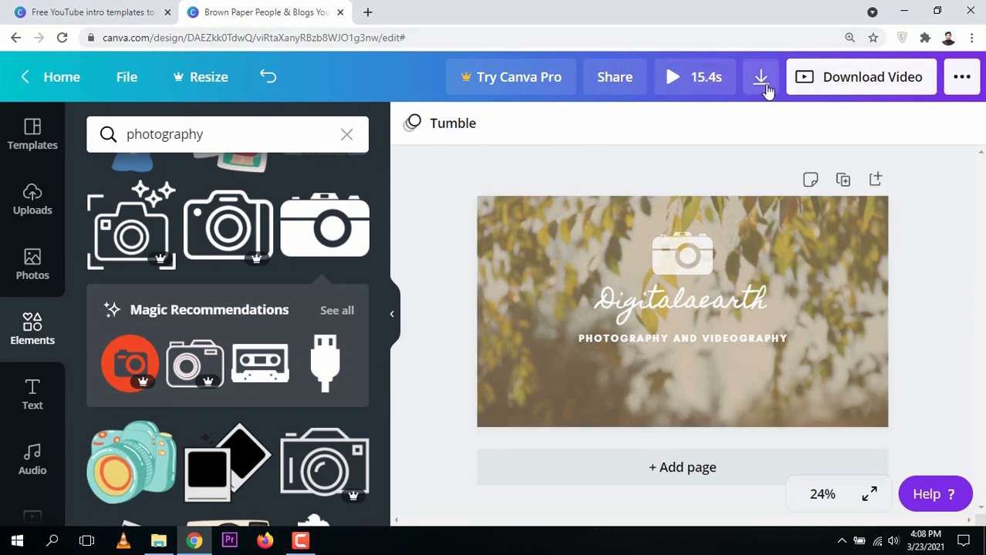
Download the intro as MP4 (high quality video) and open the downloaded file.
{"action": "left_click", "coordinate": [824, 81]}
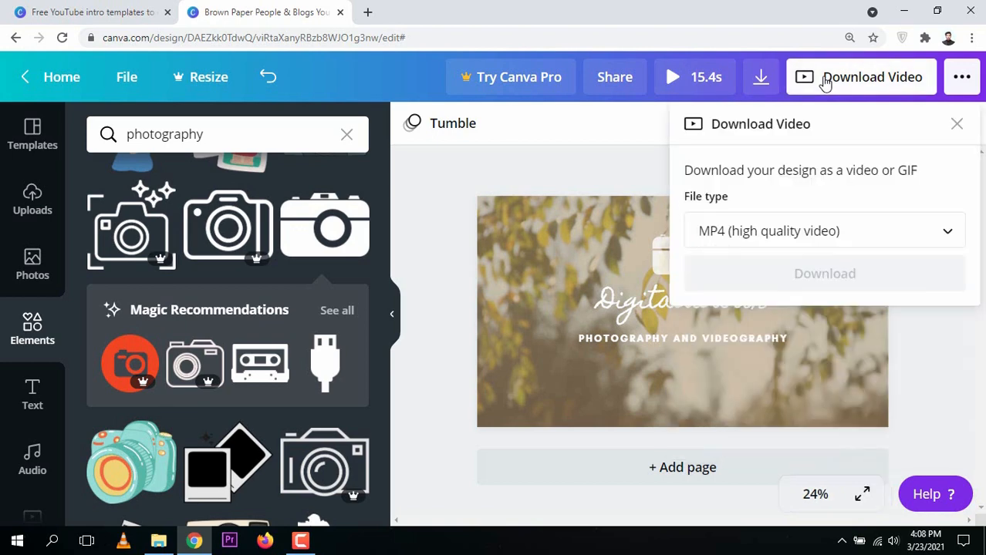
{"action": "left_click", "coordinate": [760, 230]}
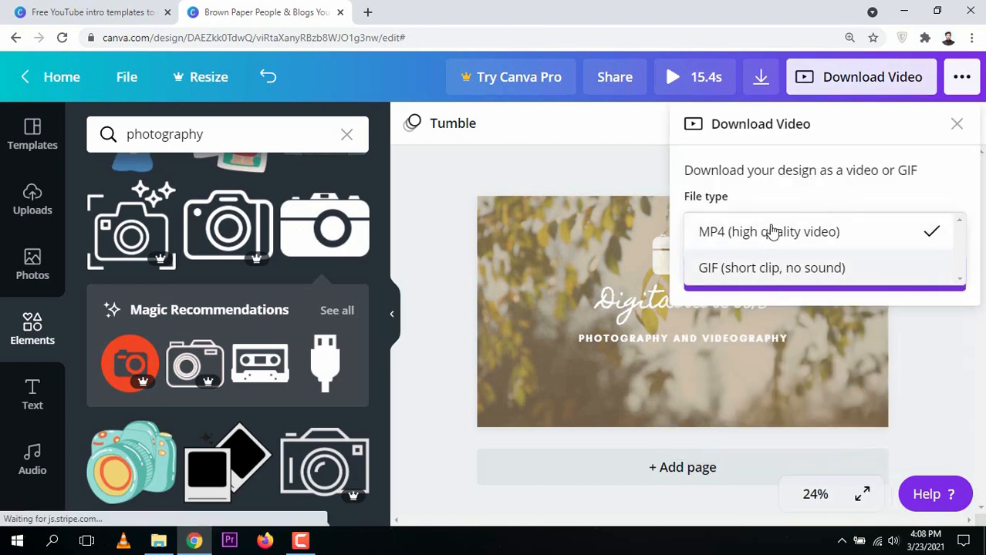
{"action": "left_click", "coordinate": [769, 238]}
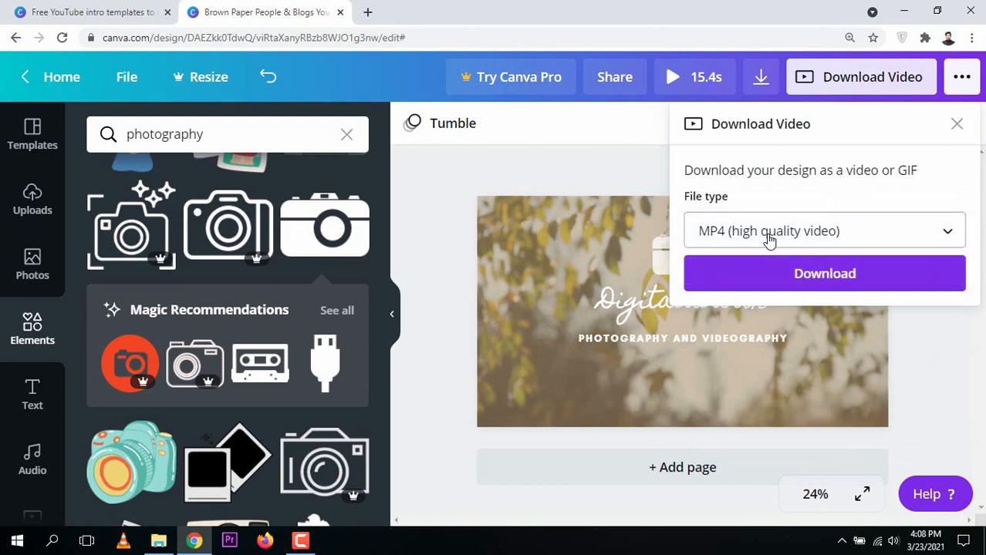
{"action": "left_click", "coordinate": [824, 275]}
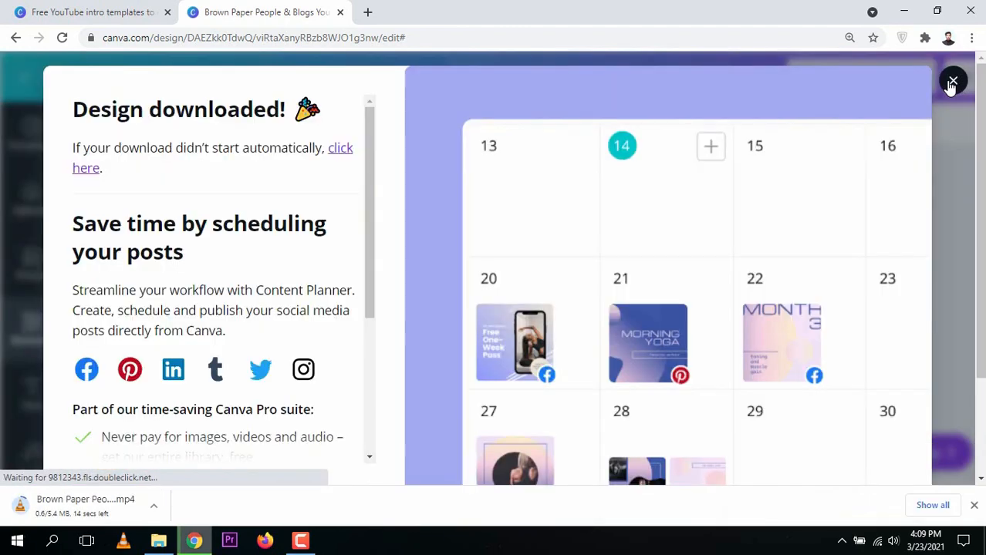
{"action": "left_click", "coordinate": [953, 81]}
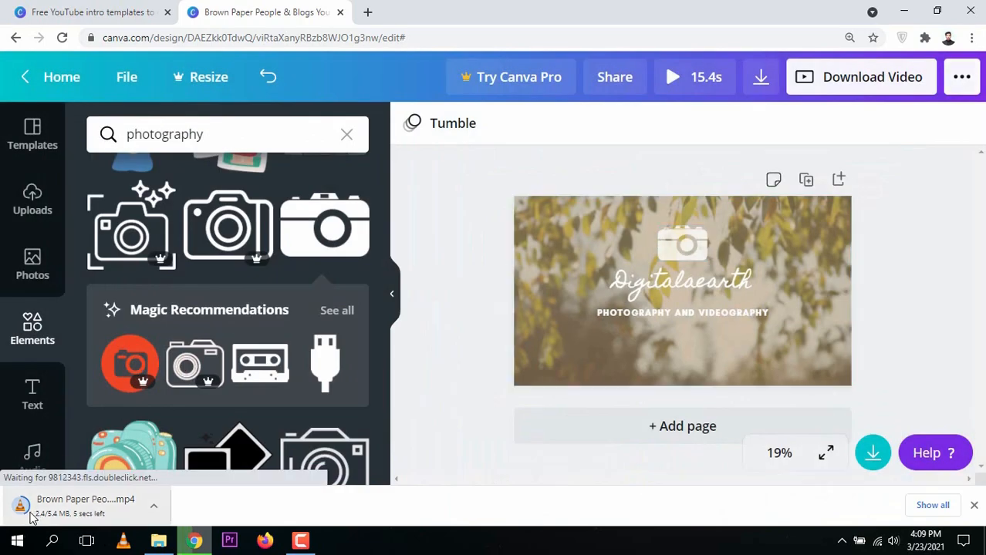
{"action": "left_click", "coordinate": [71, 505]}
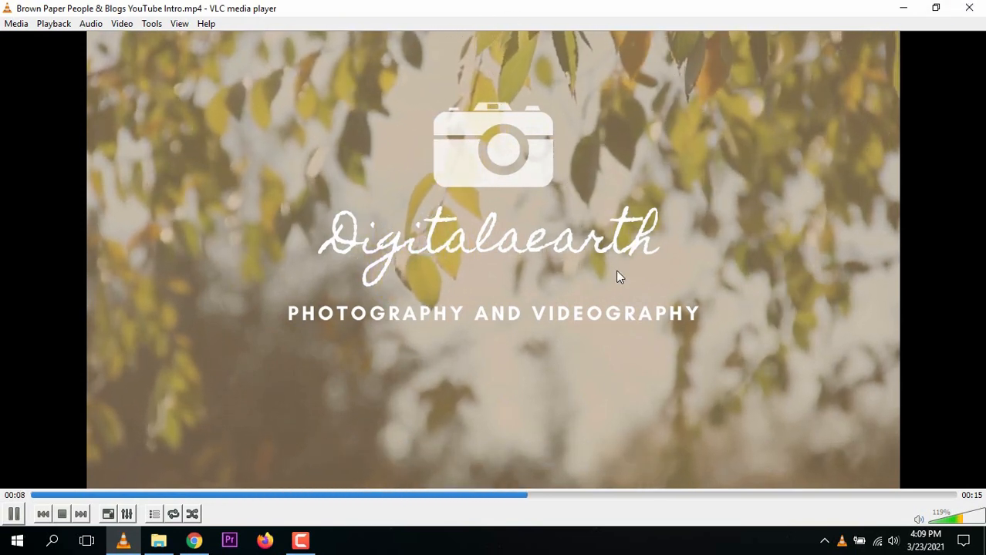
Close VLC after watching Brown Paper People & Blogs YouTube Intro.mp4 play back.
{"action": "left_click", "coordinate": [970, 8]}
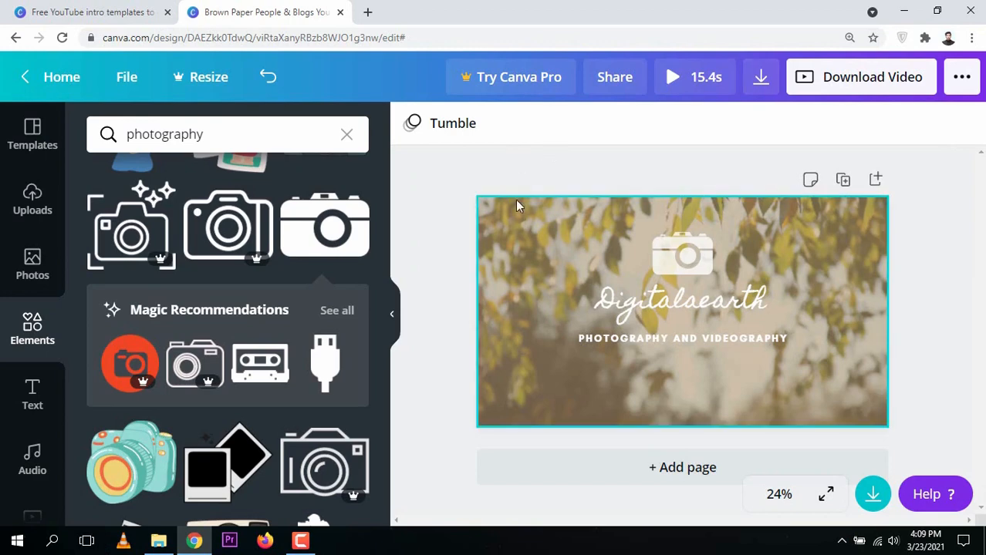
Add the 'Happy Whistling Ukulele' track from the Happy audio category to the intro.
{"action": "left_click", "coordinate": [32, 462]}
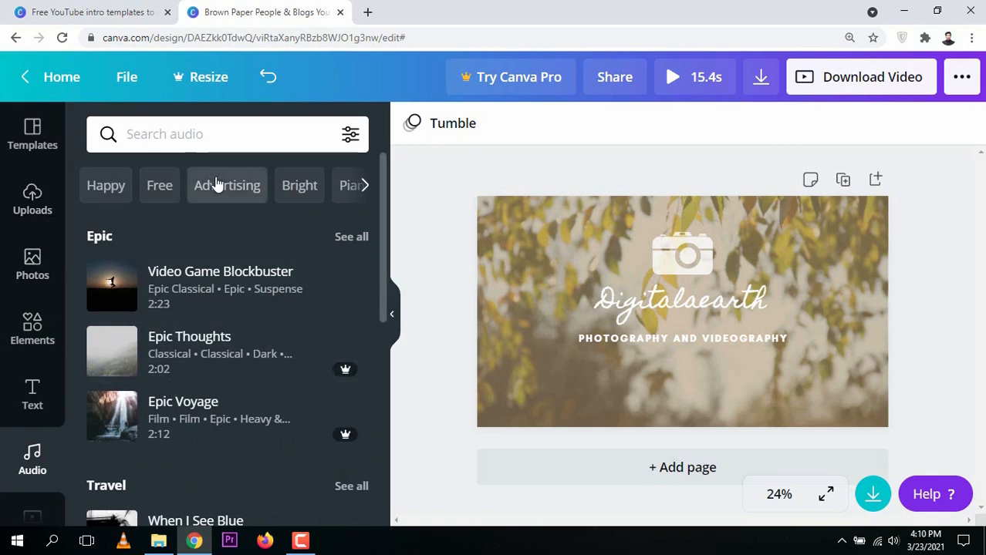
{"action": "left_click", "coordinate": [103, 186]}
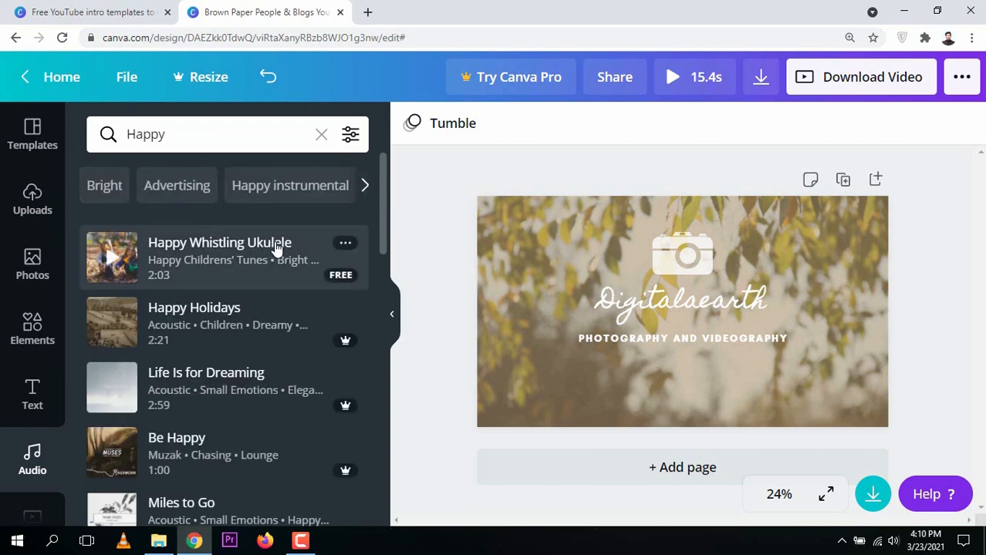
{"action": "left_click", "coordinate": [276, 247]}
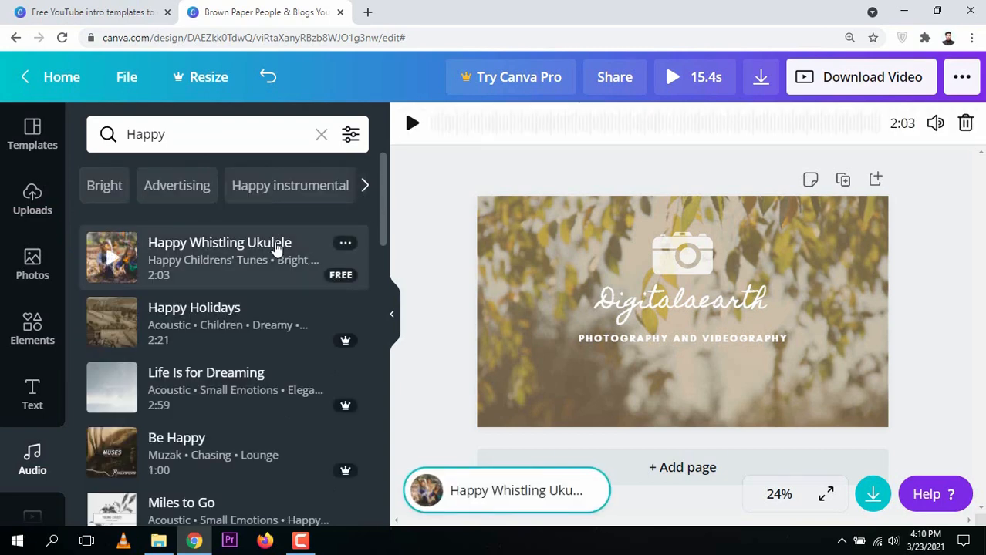